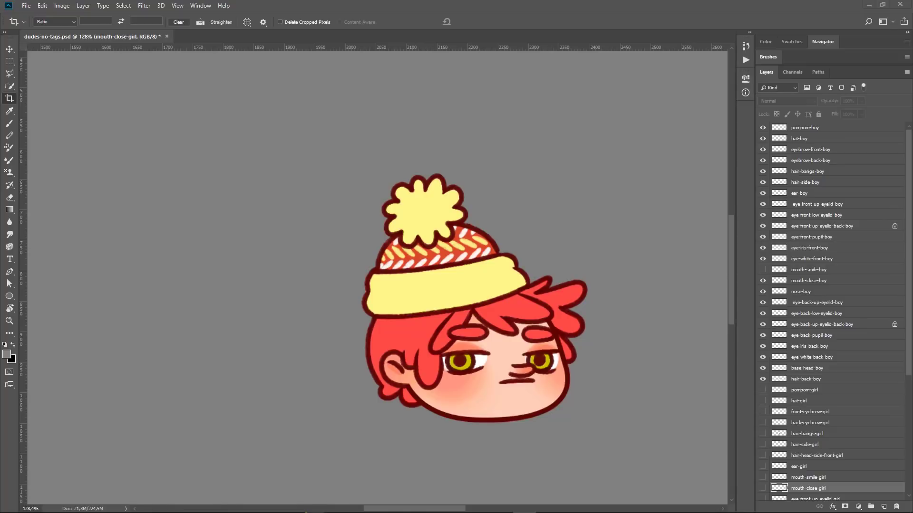
# - Minimize Photoshop to bring the Esoteric Software GitHub page in Firefox into view
pyautogui.click(867, 6)
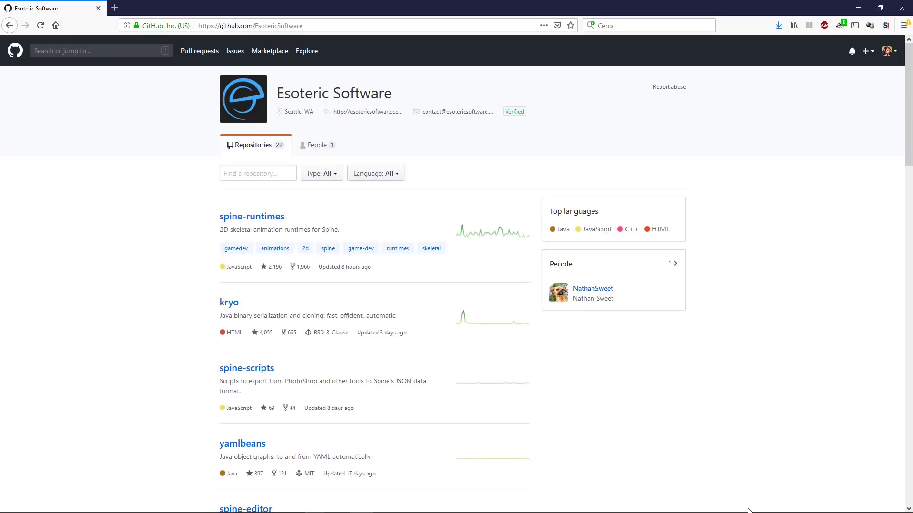
# - Open the spine-scripts repository and download it as a ZIP
pyautogui.click(248, 373)
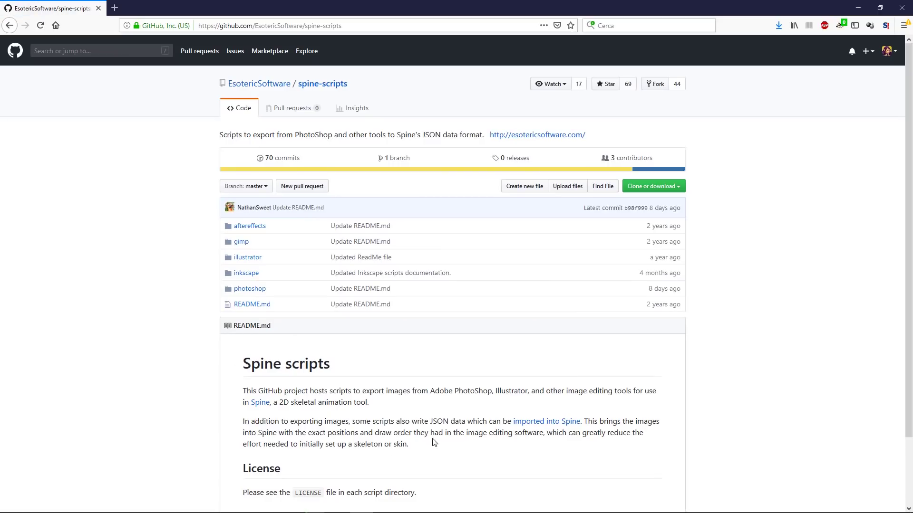
pyautogui.click(651, 186)
pyautogui.click(652, 270)
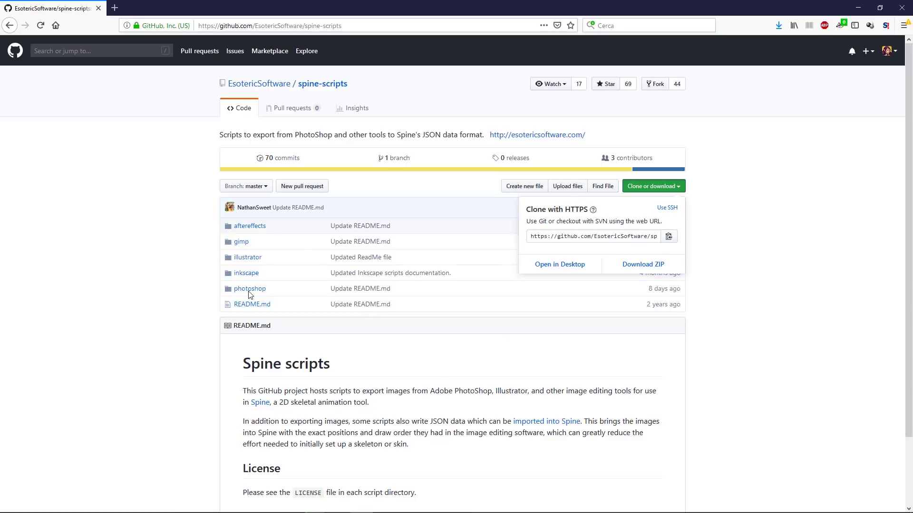
# - Save PhotoshopToSpine.jsx from the photoshop folder to the Desktop with Save Link As
pyautogui.click(248, 290)
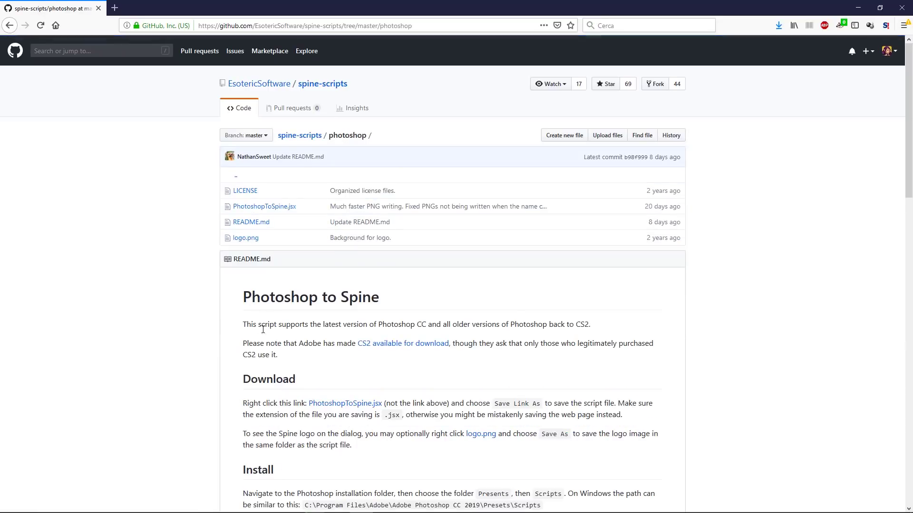
pyautogui.rightClick(336, 404)
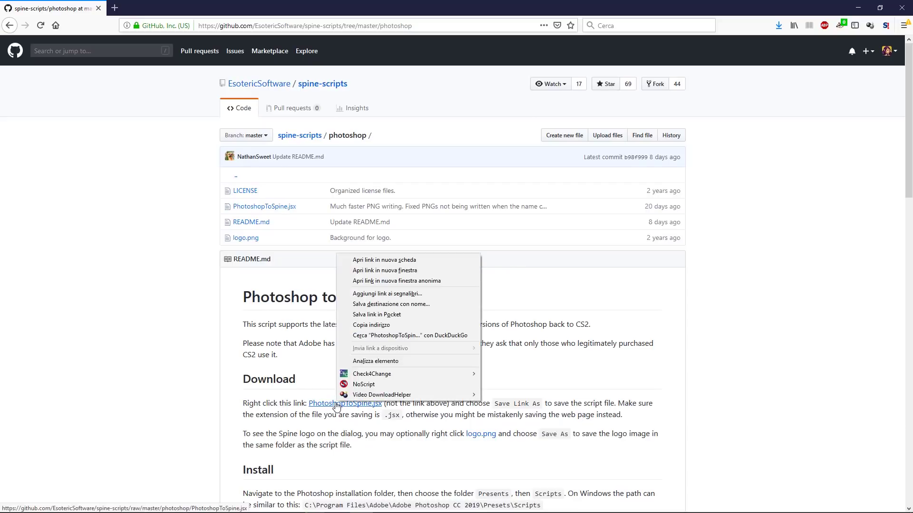
pyautogui.click(396, 304)
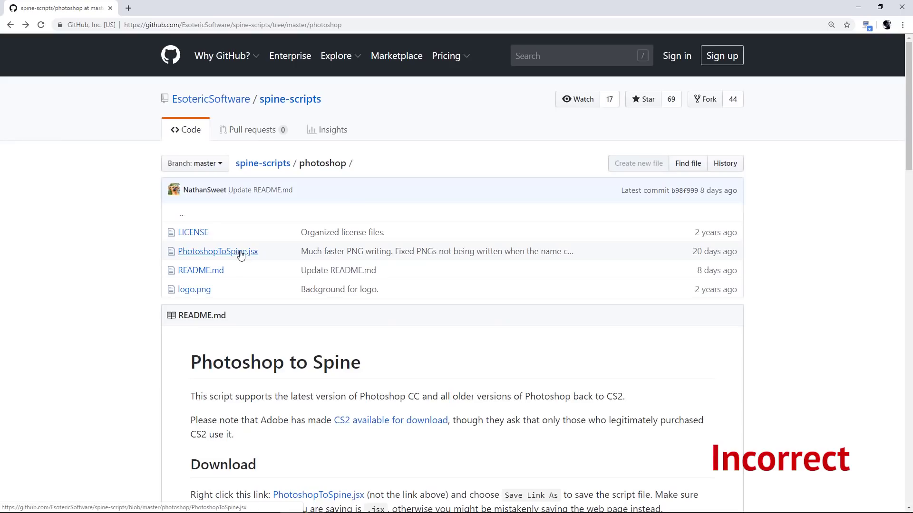
pyautogui.rightClick(241, 252)
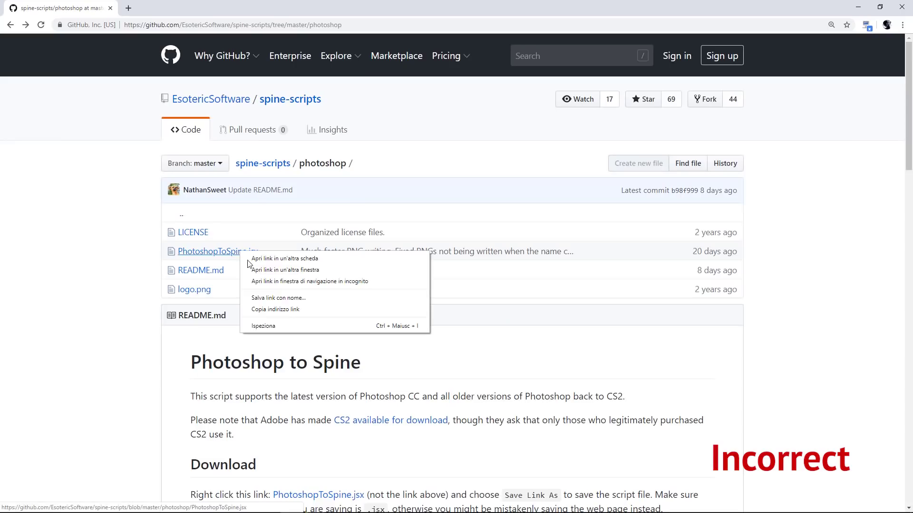
pyautogui.click(276, 298)
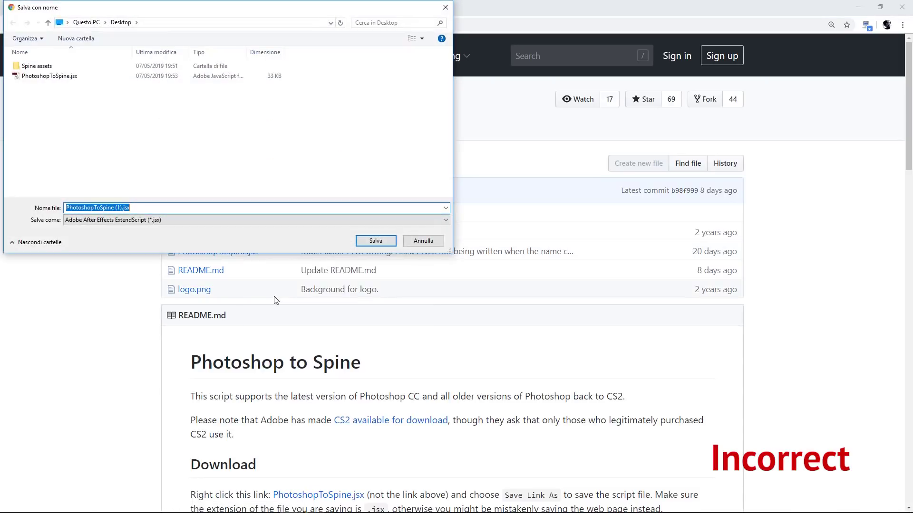
pyautogui.click(365, 242)
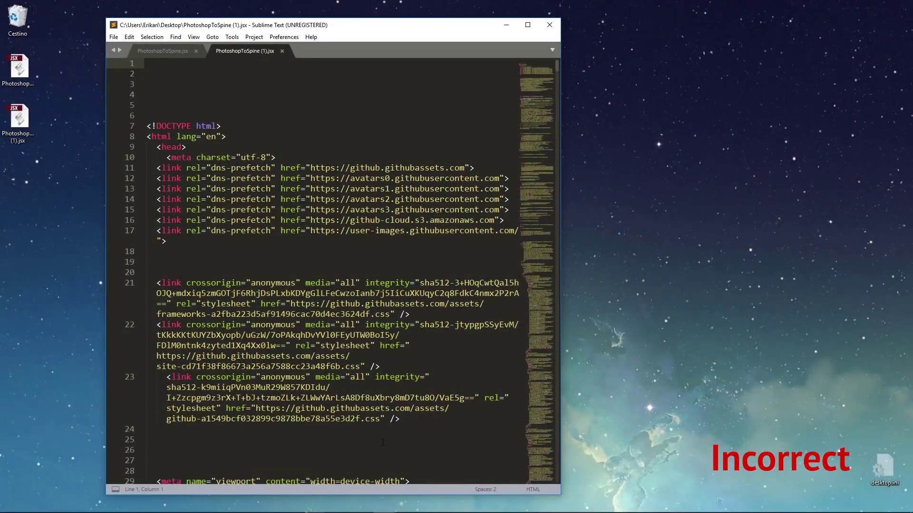
# - Switch to the PhotoshopToSpine.jsx tab and scroll its script code with the minimap
pyautogui.click(162, 51)
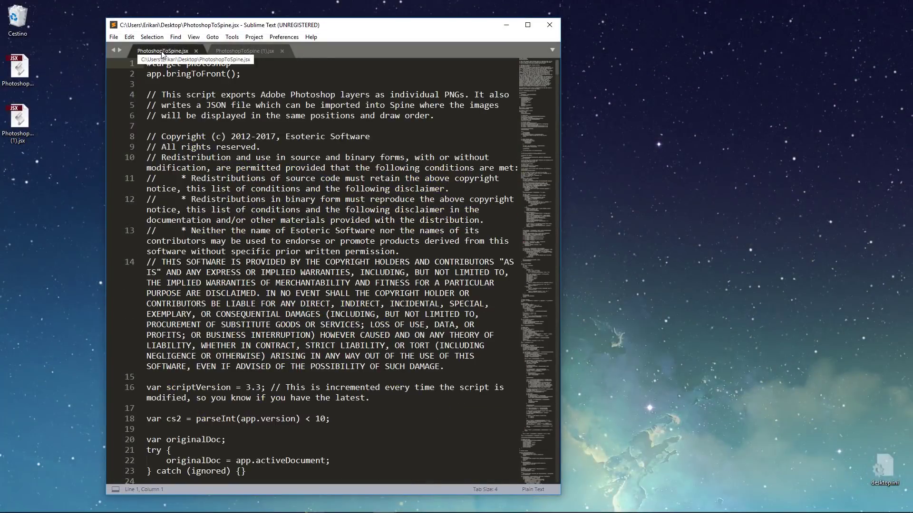
pyautogui.moveTo(552, 85)
pyautogui.mouseDown()
pyautogui.moveTo(546, 114)
pyautogui.moveTo(543, 85)
pyautogui.mouseUp()
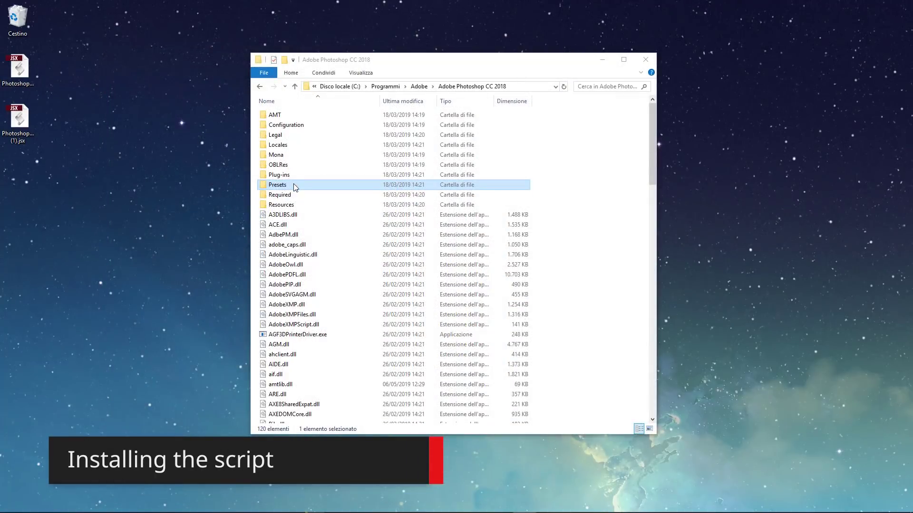
# - Move PhotoshopToSpine.jsx from the desktop into Photoshop CC 2018's Presets\Scripts folder
pyautogui.doubleClick(294, 185)
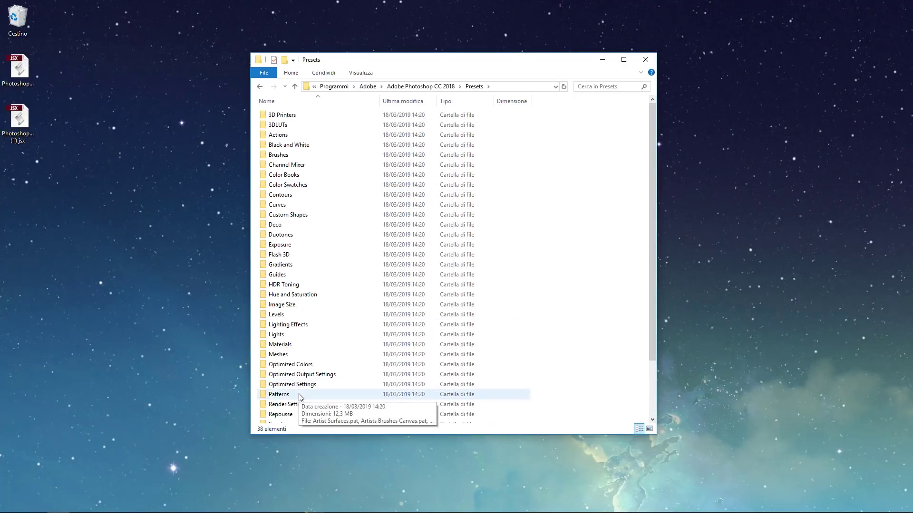
pyautogui.scroll(-2, 300, 397)
pyautogui.click(294, 372)
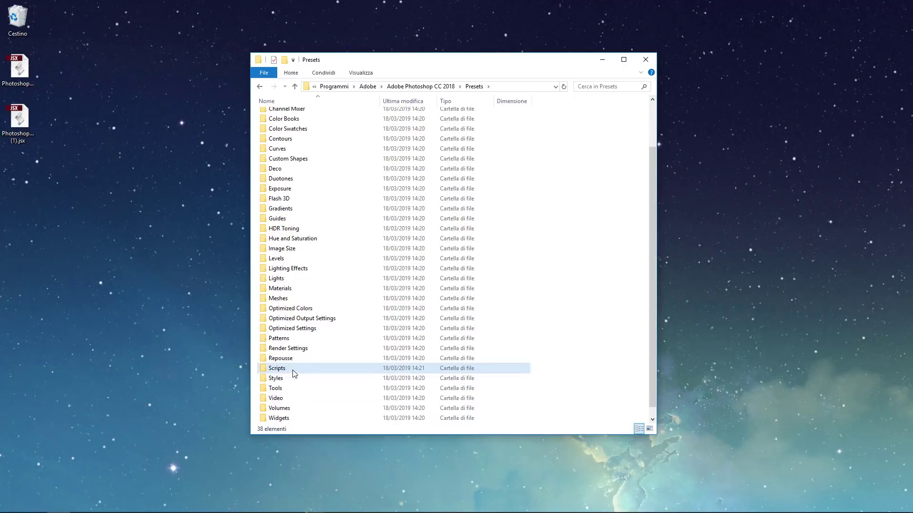
pyautogui.doubleClick(294, 372)
pyautogui.moveTo(19, 67); pyautogui.dragTo(344, 402)
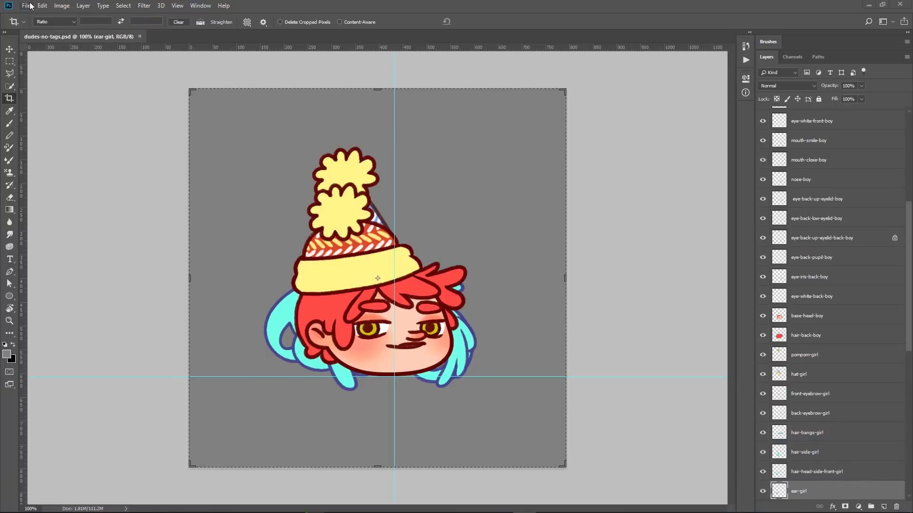
pyautogui.click(28, 6)
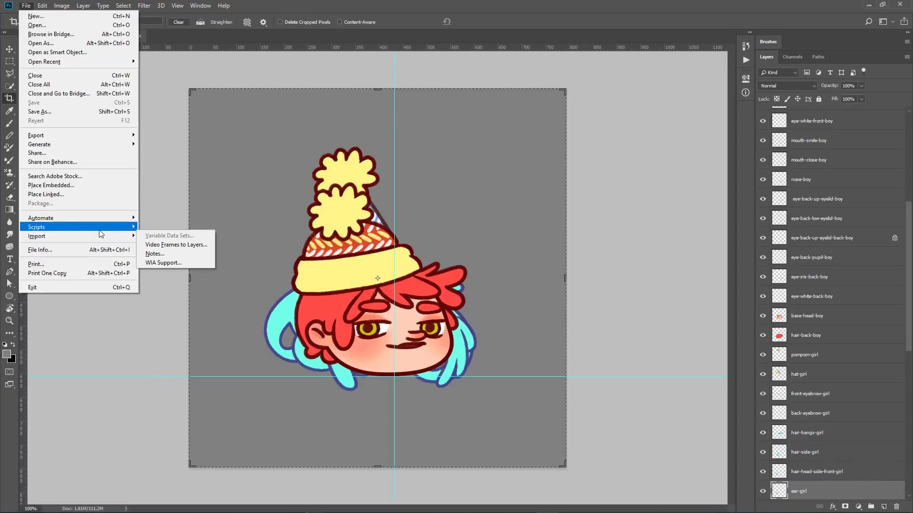
# - Run the PhotoshopToSpine script, keeping Write Spine JSON and Trim whitespace
pyautogui.moveTo(86, 227)
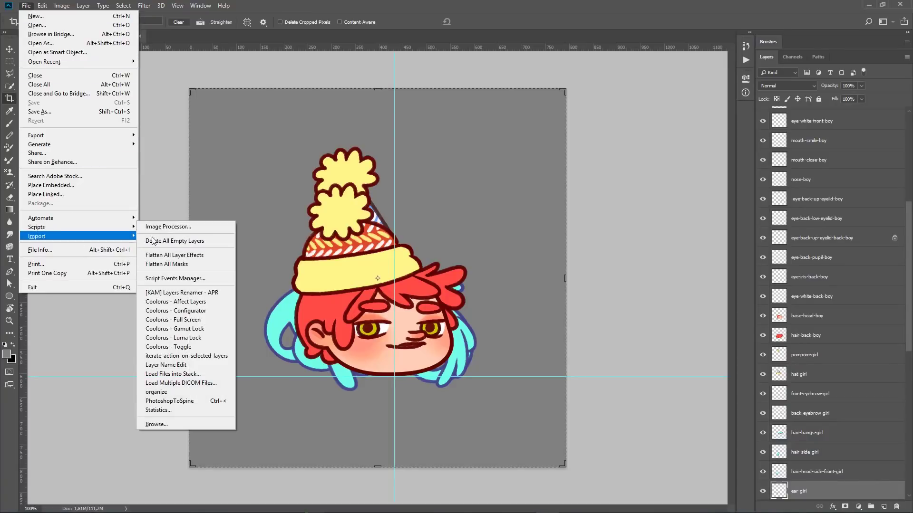
pyautogui.click(211, 400)
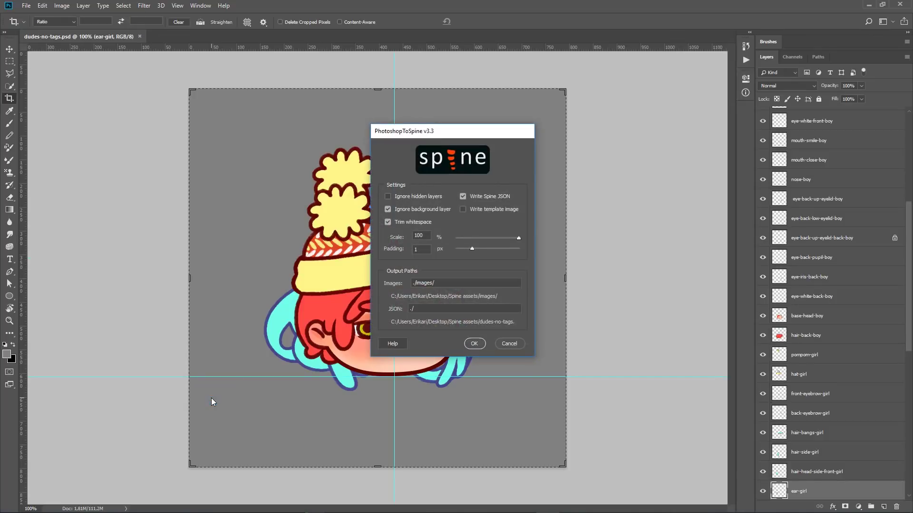
pyautogui.press('Return')
# - Play the exporttospine action and confirm the export settings
pyautogui.click(746, 59)
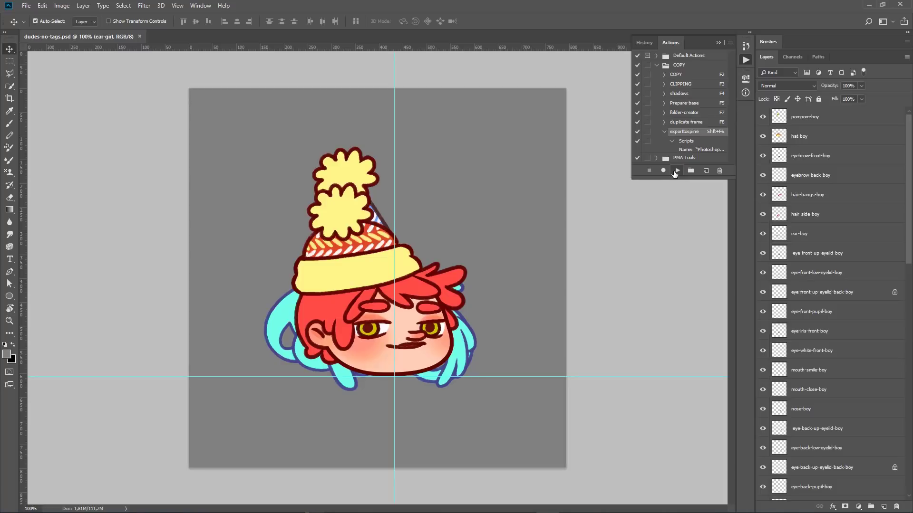
pyautogui.click(676, 172)
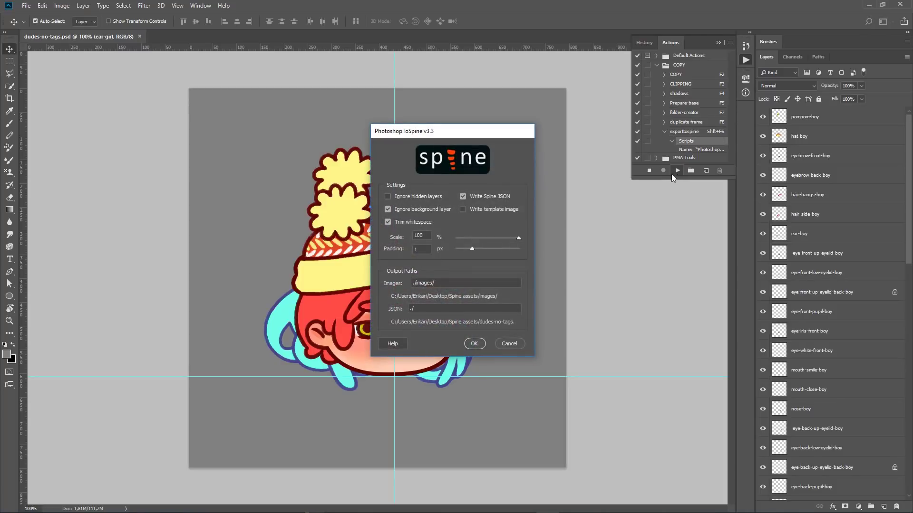
pyautogui.press('Return')
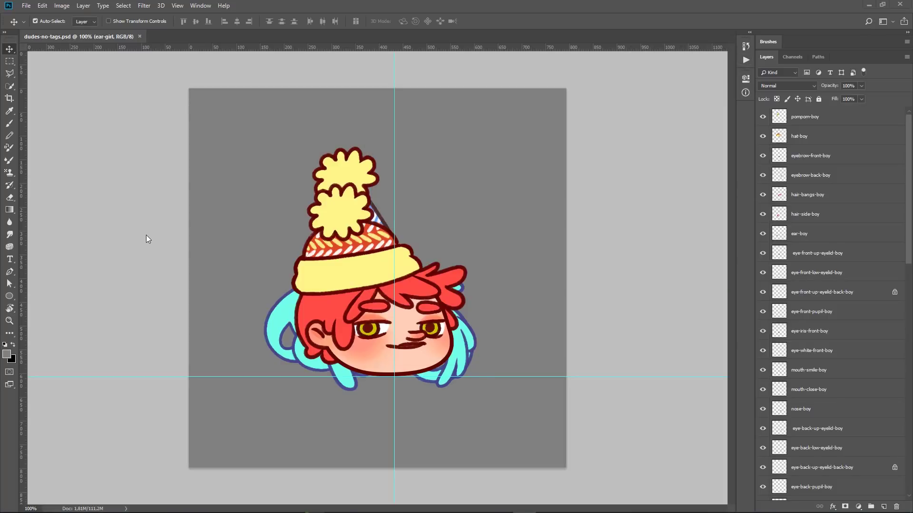
# - Edit the PhotoshopToSpine keyboard shortcut under File in Keyboard Shortcuts
pyautogui.click(43, 6)
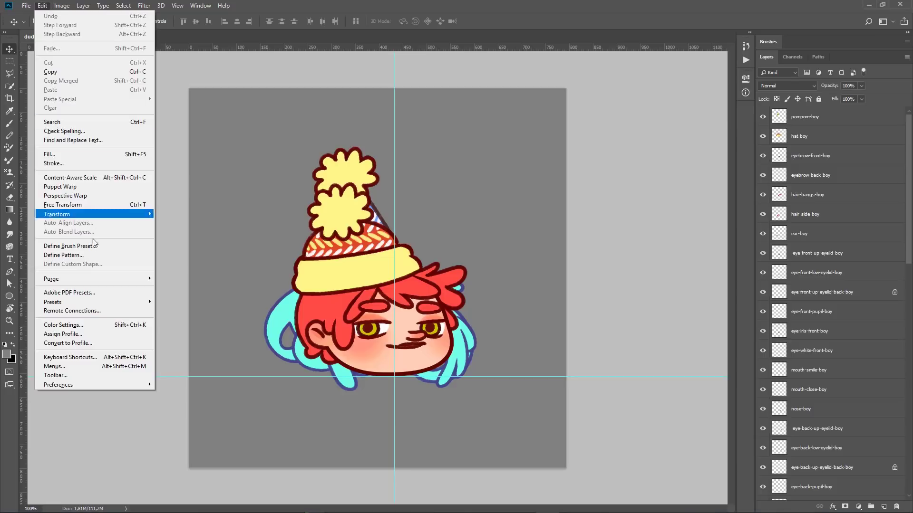
pyautogui.click(110, 356)
pyautogui.click(269, 141)
pyautogui.moveTo(537, 151); pyautogui.dragTo(535, 223)
pyautogui.click(409, 219)
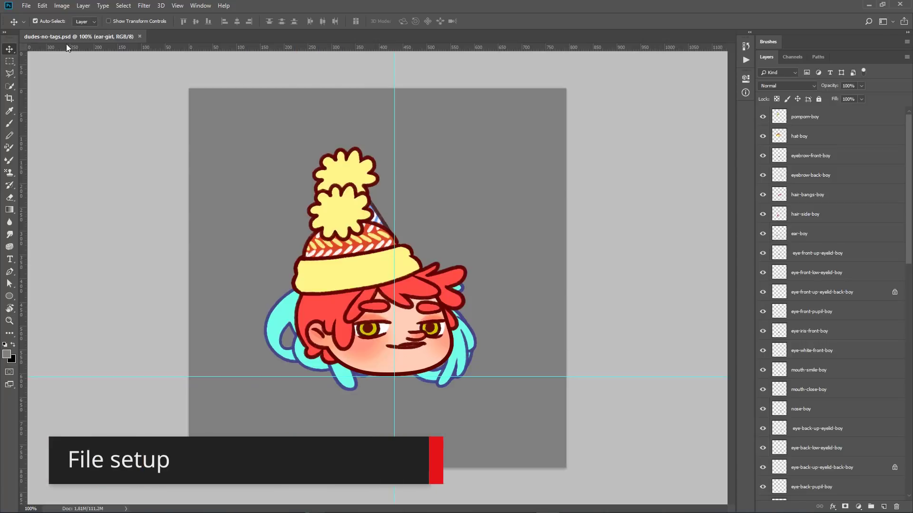
pyautogui.click(30, 8)
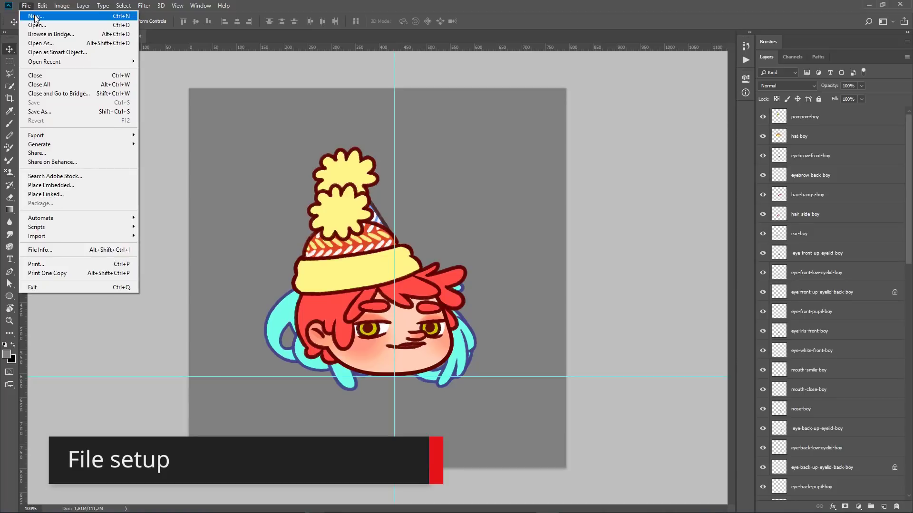
pyautogui.click(34, 15)
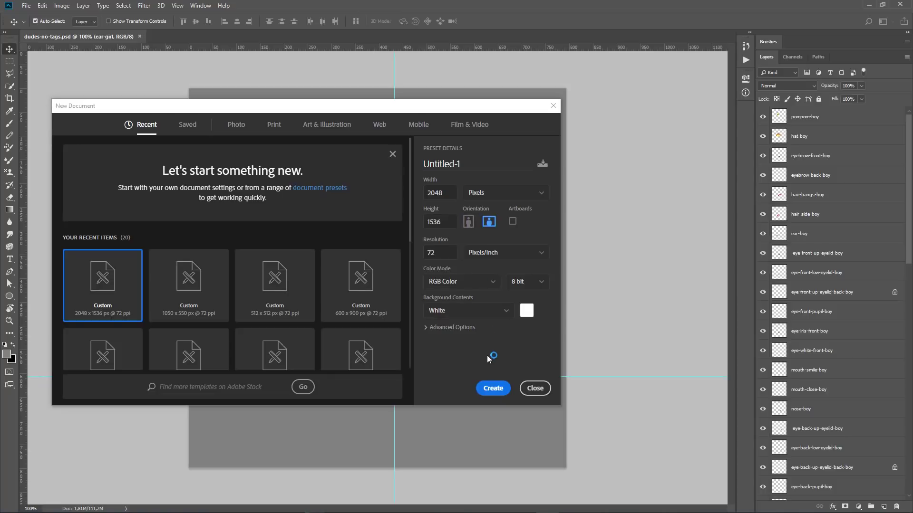
pyautogui.click(489, 388)
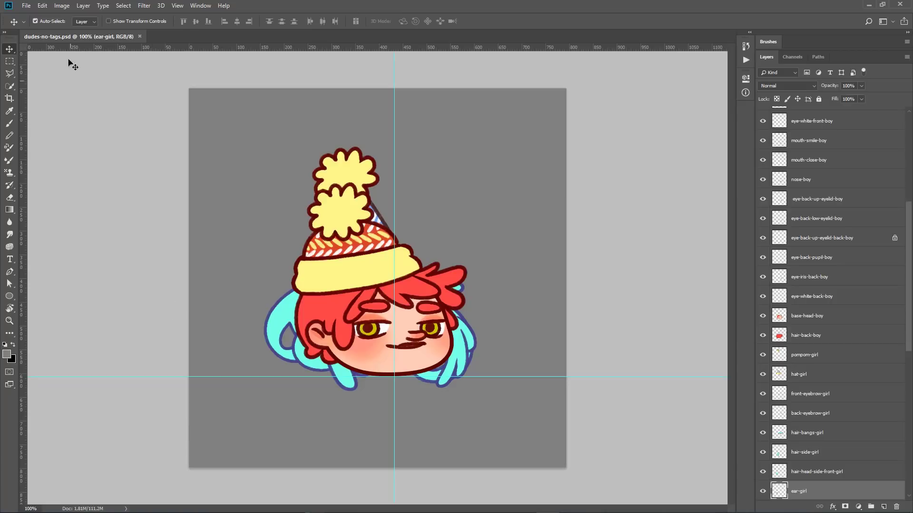
# - Keep the image in RGB Color mode
pyautogui.click(63, 5)
pyautogui.moveTo(69, 17)
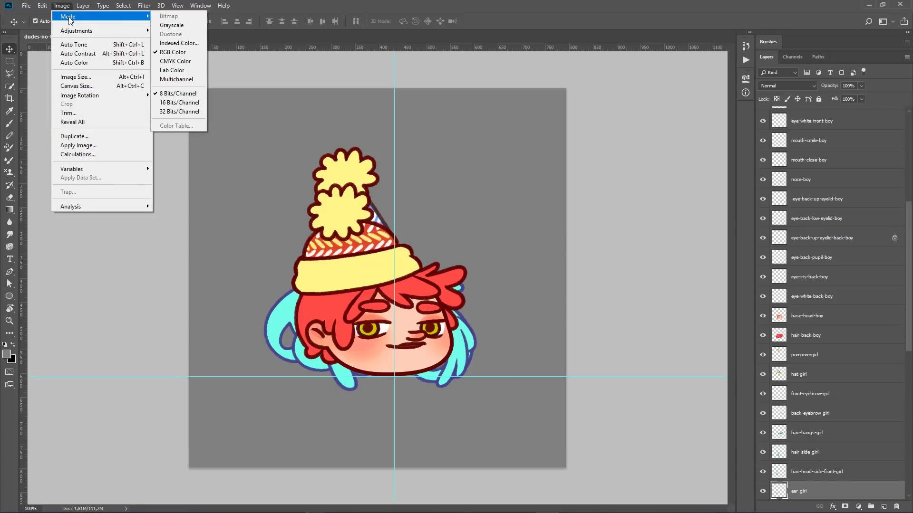
pyautogui.click(179, 53)
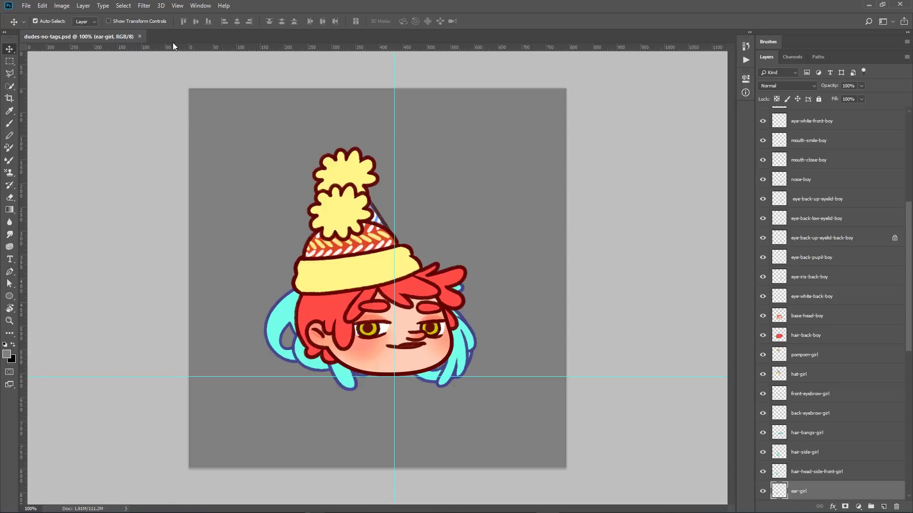
# - Set Proof Setup to Monitor RGB, then switch Proof Colors off
pyautogui.click(181, 7)
pyautogui.moveTo(186, 19)
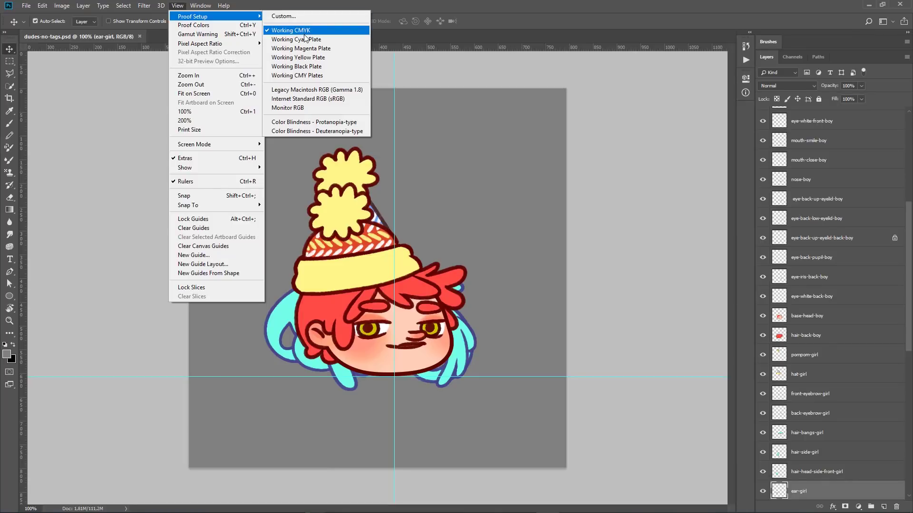
pyautogui.click(303, 109)
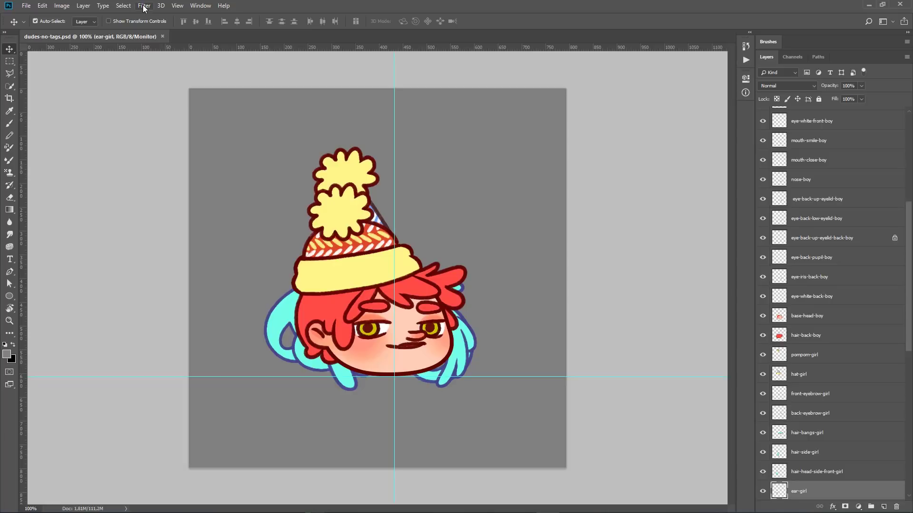
pyautogui.click(179, 6)
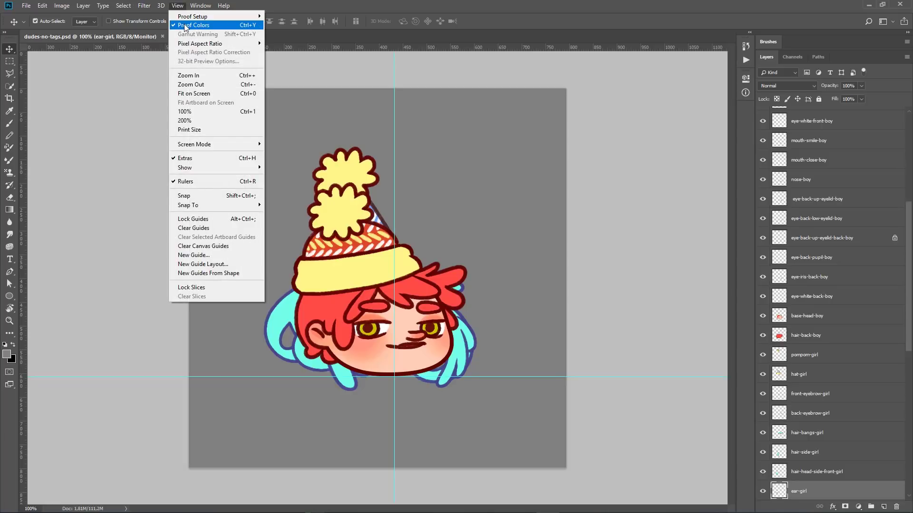
pyautogui.click(185, 25)
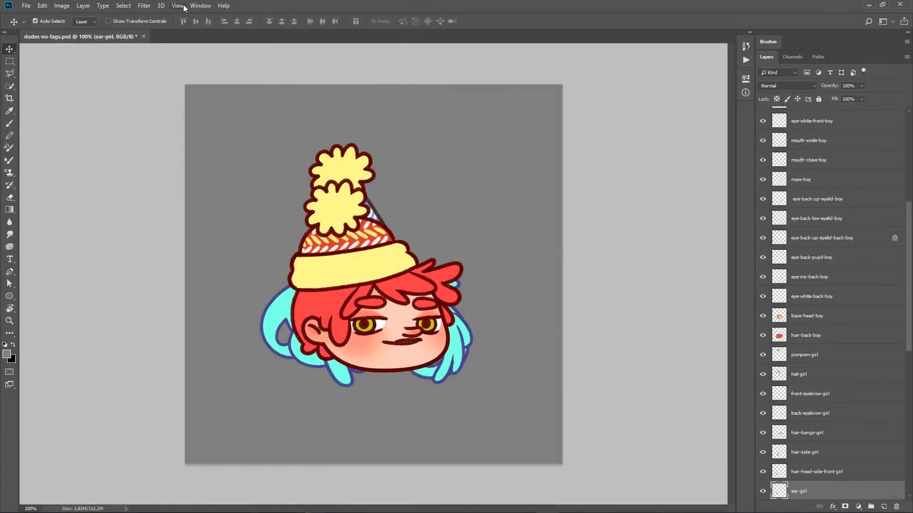
pyautogui.click(177, 6)
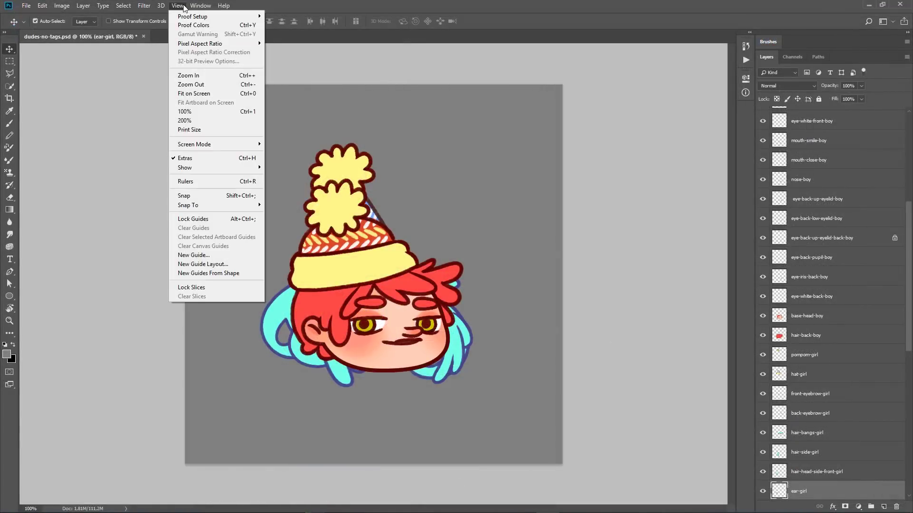
# - Show rulers and add guides at Y 634 px under the chin and X 428 px
pyautogui.click(205, 184)
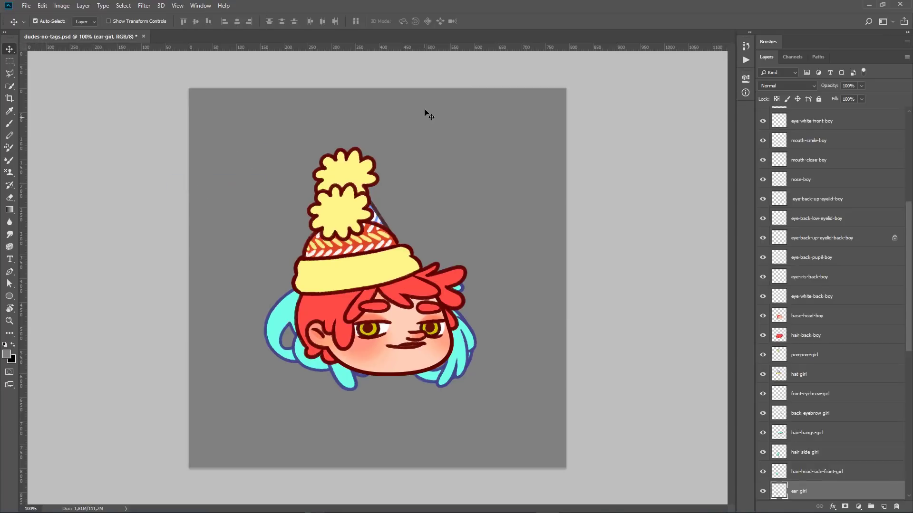
pyautogui.moveTo(423, 47); pyautogui.dragTo(422, 376)
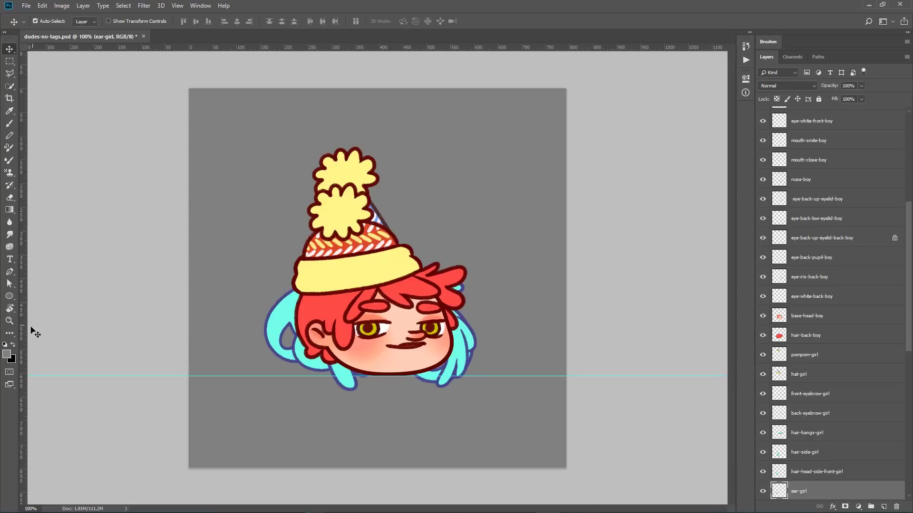
pyautogui.moveTo(25, 333); pyautogui.dragTo(390, 390)
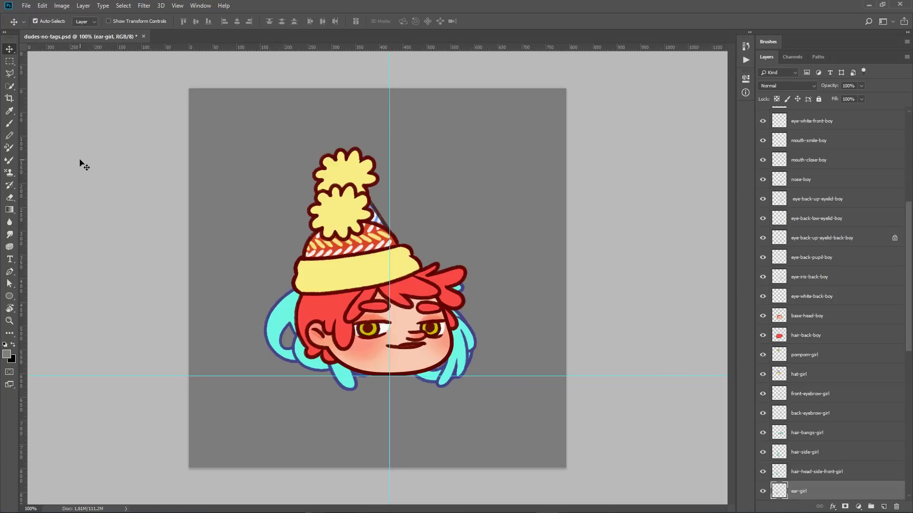
# - Move the ruler origin onto the guides and extend the crop box down to the girl's sleeves
pyautogui.moveTo(19, 47); pyautogui.dragTo(389, 376)
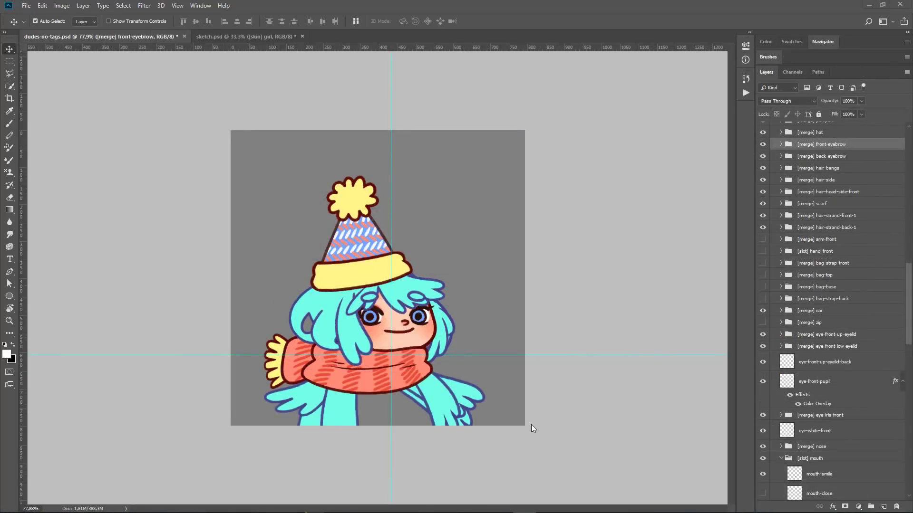
pyautogui.press('c')
pyautogui.moveTo(379, 428); pyautogui.dragTo(381, 475)
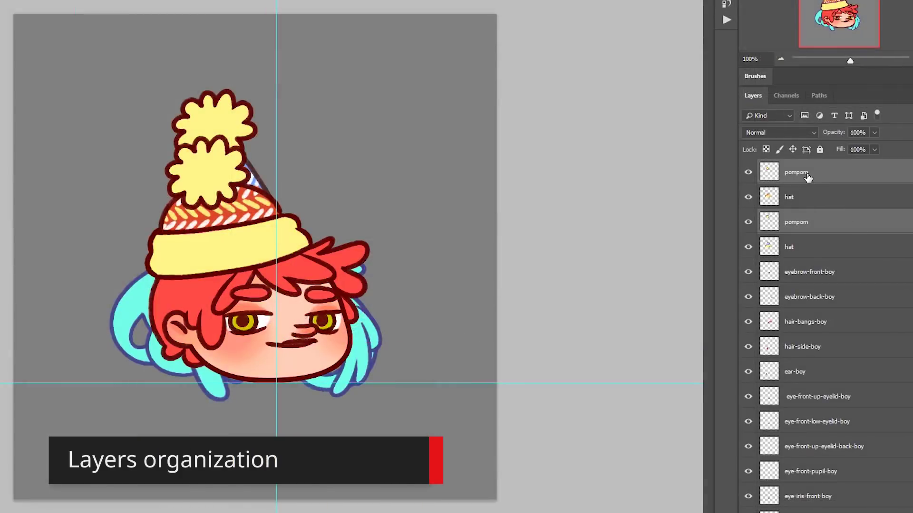
# - Rename the top two layers to pompom-boy and hat-boy
pyautogui.doubleClick(803, 173)
pyautogui.write('pompom-boy')
pyautogui.press('Return')
pyautogui.doubleClick(793, 196)
pyautogui.click(793, 197)
pyautogui.write('-boy')
pyautogui.press('Return')
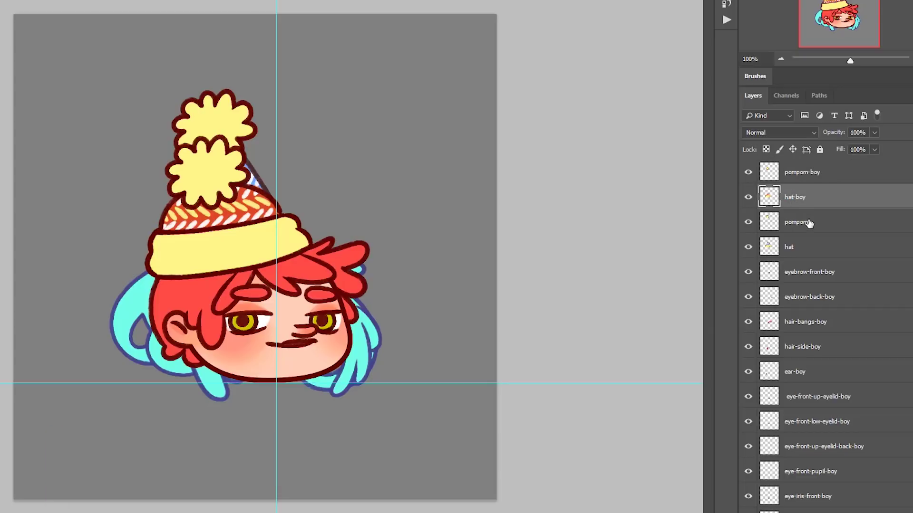
# - Rename the next two layers to pompom-girl and hat-girl
pyautogui.doubleClick(808, 222)
pyautogui.click(810, 223)
pyautogui.write('-girl')
pyautogui.press('Return')
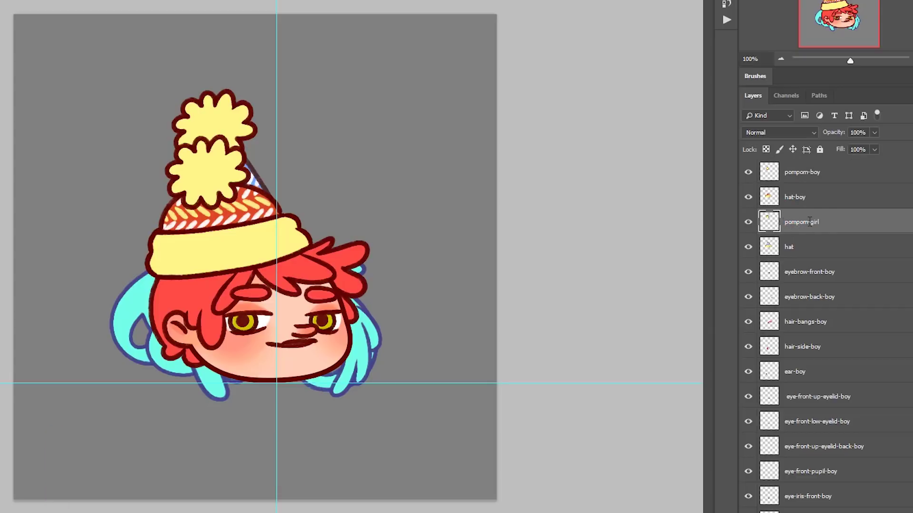
pyautogui.doubleClick(791, 247)
pyautogui.click(792, 248)
pyautogui.write('-girl')
pyautogui.press('Return')
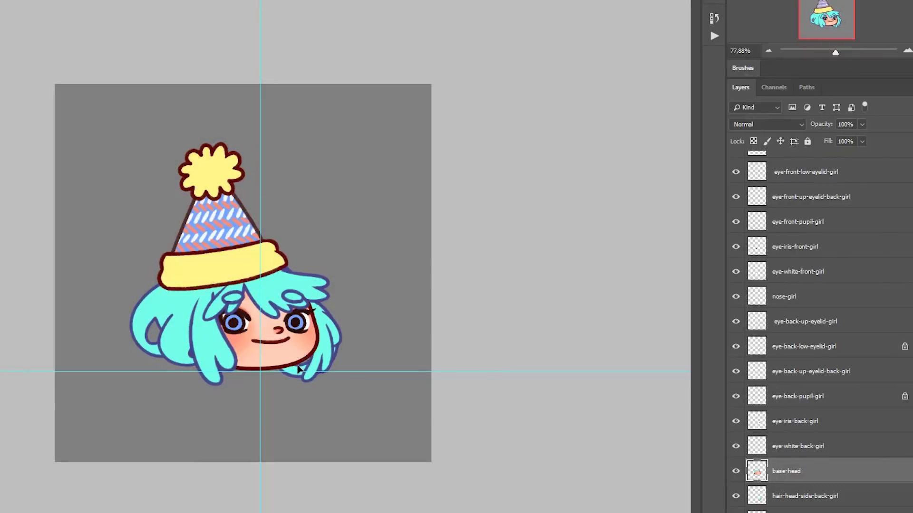
# - Drag apart the girl's base head, hair pieces, bangs, hat, pom-pom, peach head and eye iris
pyautogui.moveTo(301, 370); pyautogui.dragTo(313, 436)
pyautogui.moveTo(331, 340); pyautogui.dragTo(397, 304)
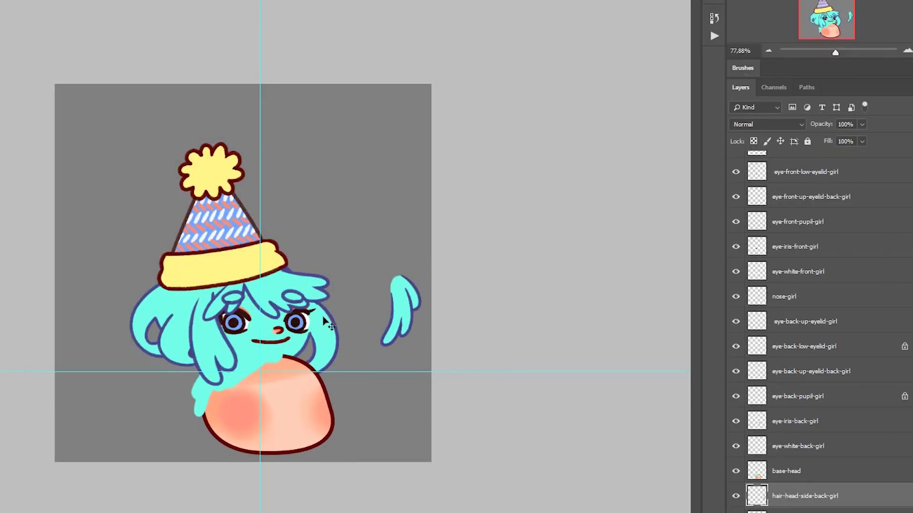
pyautogui.moveTo(307, 293); pyautogui.dragTo(390, 195)
pyautogui.moveTo(255, 267); pyautogui.dragTo(274, 188)
pyautogui.moveTo(210, 176); pyautogui.dragTo(100, 159)
pyautogui.moveTo(220, 279); pyautogui.dragTo(160, 250)
pyautogui.moveTo(287, 401); pyautogui.dragTo(362, 409)
pyautogui.moveTo(222, 361); pyautogui.dragTo(187, 407)
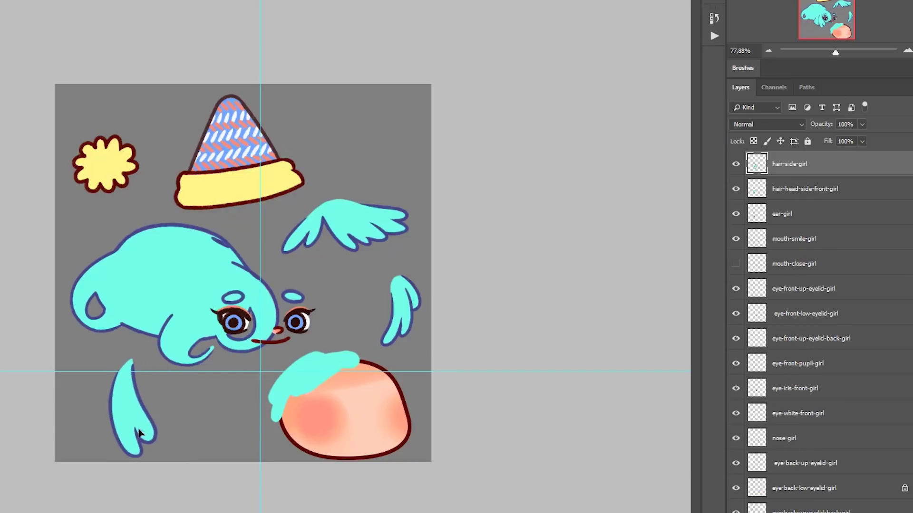
pyautogui.moveTo(302, 328); pyautogui.dragTo(334, 310)
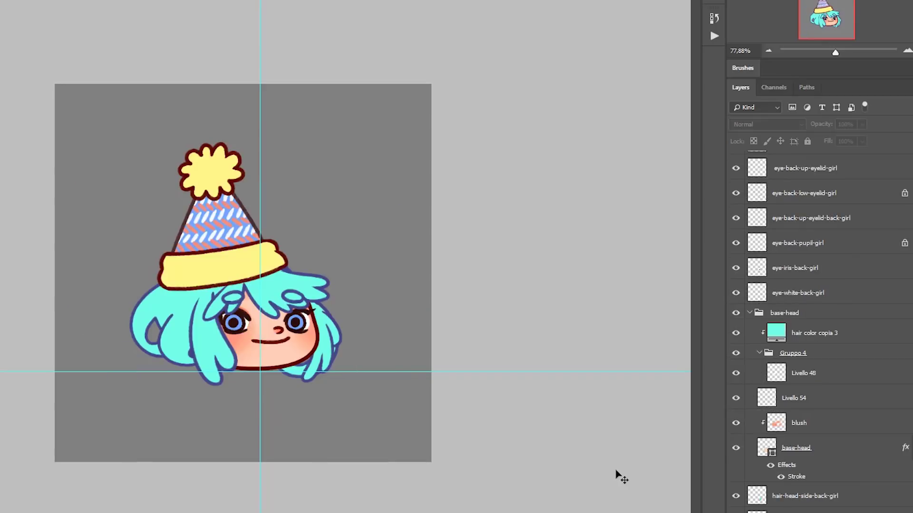
# - Merge the blush layer down into the base-head layer
pyautogui.click(837, 446)
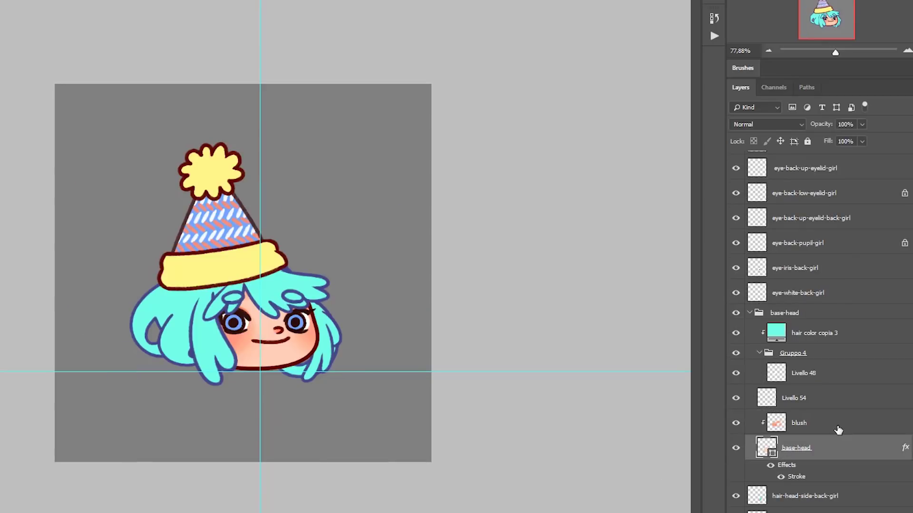
pyautogui.keyDown('shift'); pyautogui.click(841, 418); pyautogui.keyUp('shift')
pyautogui.rightClick(842, 418)
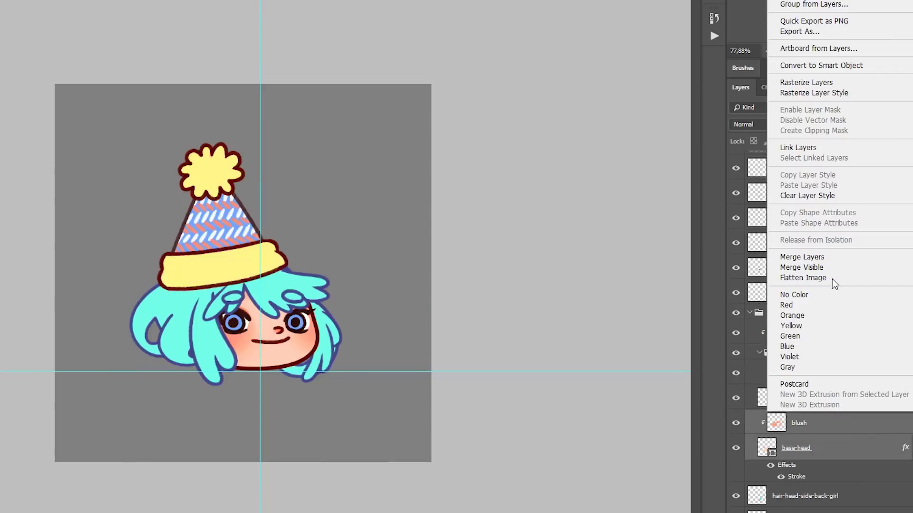
pyautogui.click(835, 259)
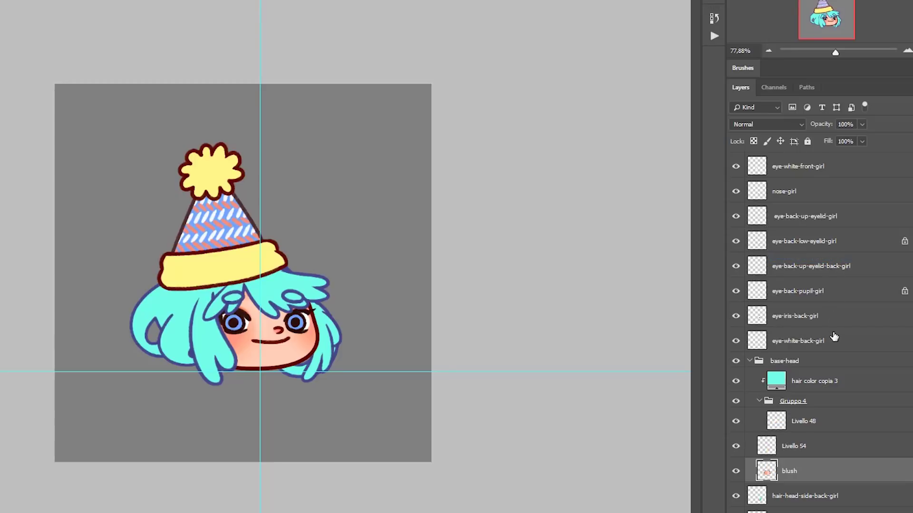
# - Collapse the base-head group into a single base-head layer with Merge Group
pyautogui.click(814, 363)
pyautogui.rightClick(812, 363)
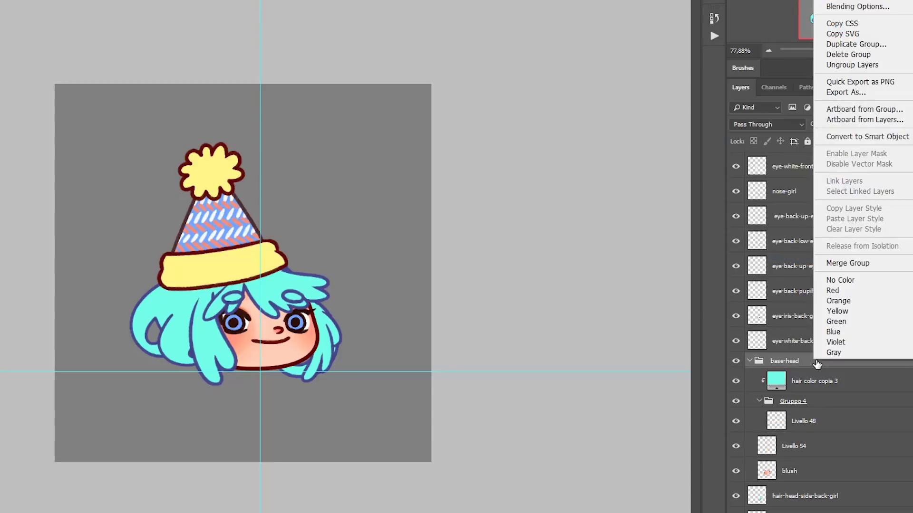
pyautogui.click(854, 264)
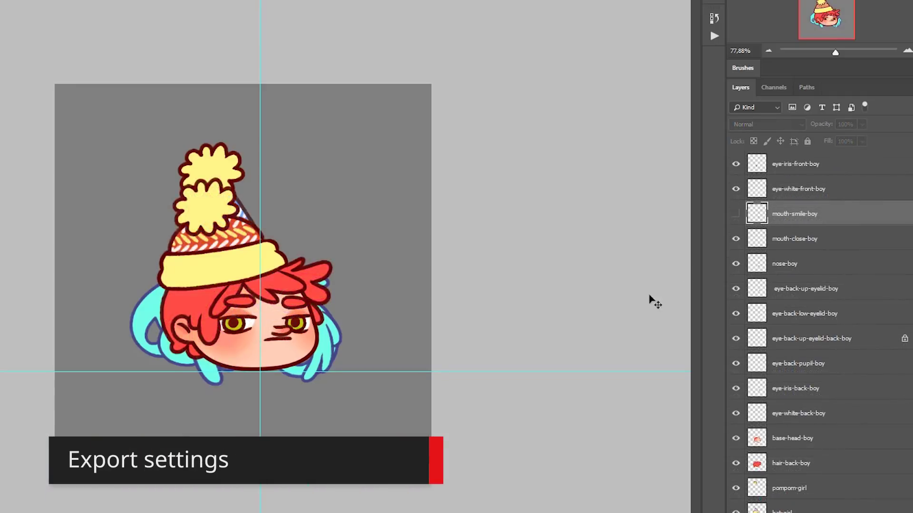
# - Nudge the mouth shape down, then enable Write Spine JSON in the PhotoshopToSpine settings
pyautogui.press('Down')
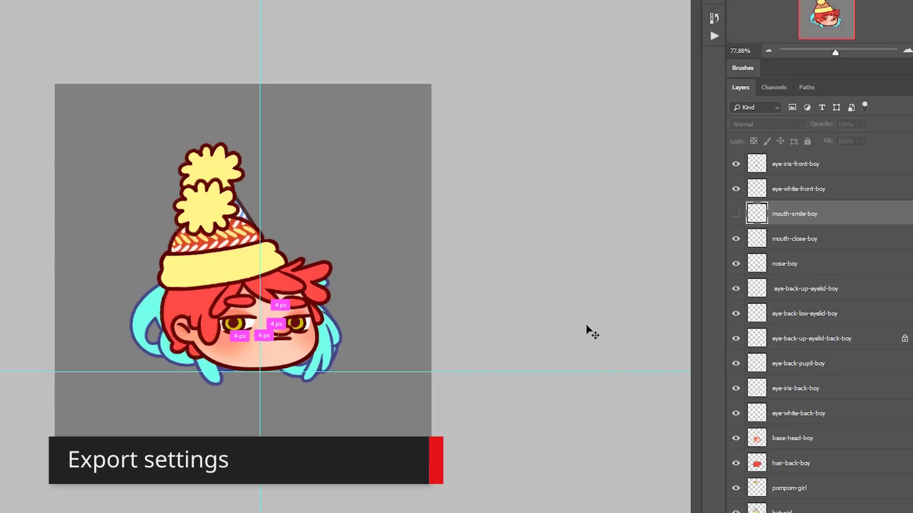
pyautogui.press('F12')
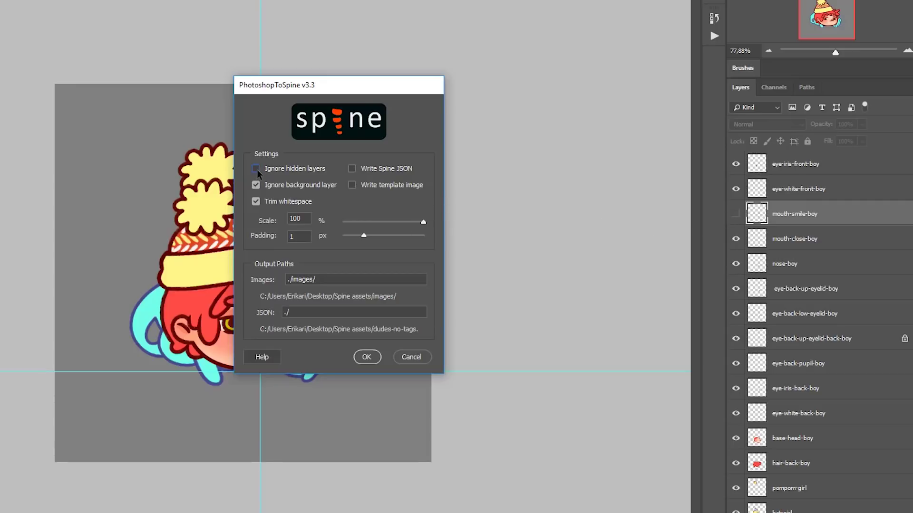
pyautogui.click(352, 169)
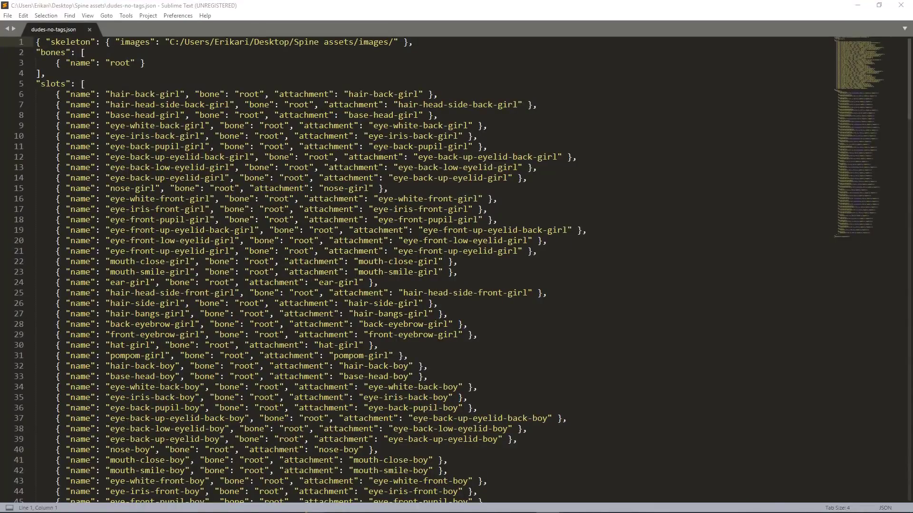
# - Scroll through dudes-no-tags.json in Sublime Text, then enable Write template image for the export
pyautogui.click(871, 45)
pyautogui.moveTo(869, 41); pyautogui.dragTo(854, 209)
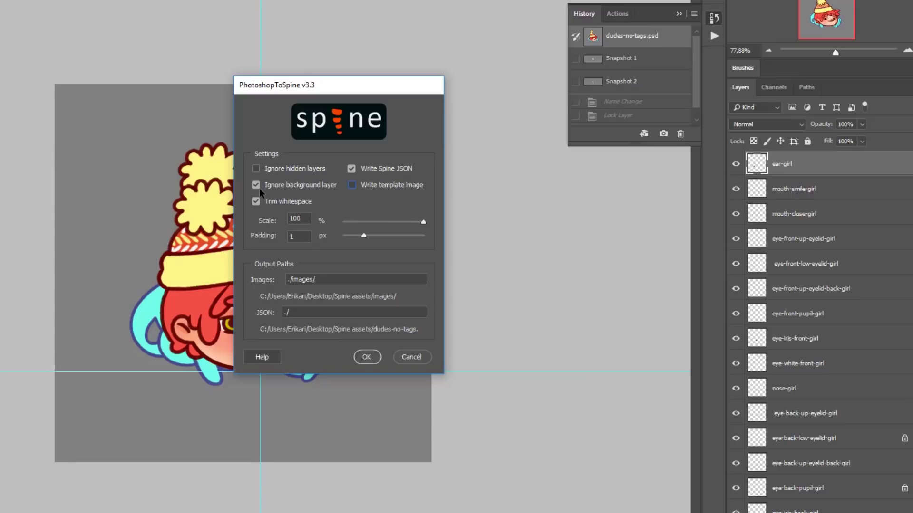
pyautogui.click(352, 182)
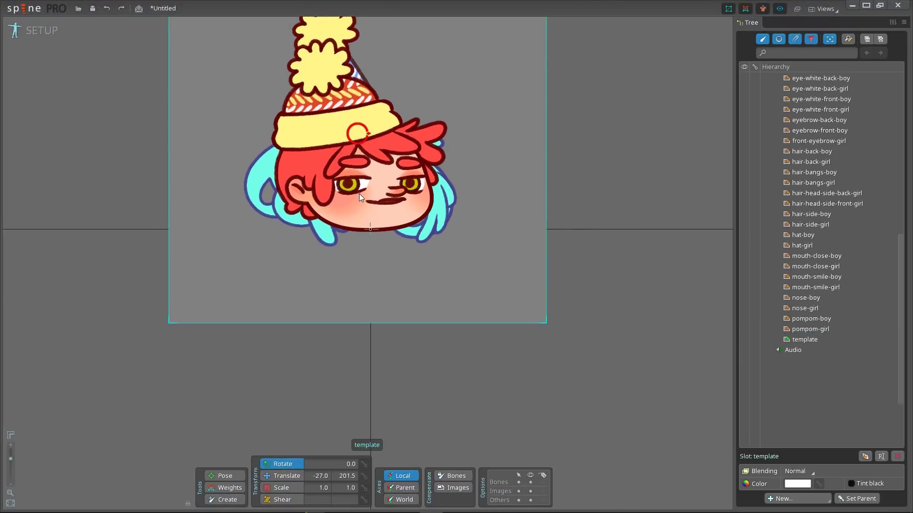
# - Position the hat-boy and eyebrow-back-boy images over the template image in Spine
pyautogui.click(780, 278)
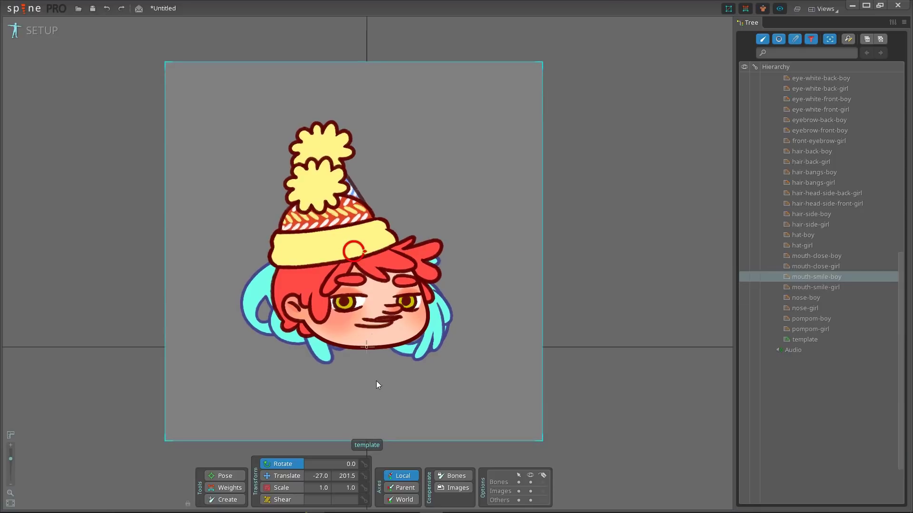
pyautogui.moveTo(809, 246); pyautogui.dragTo(332, 287)
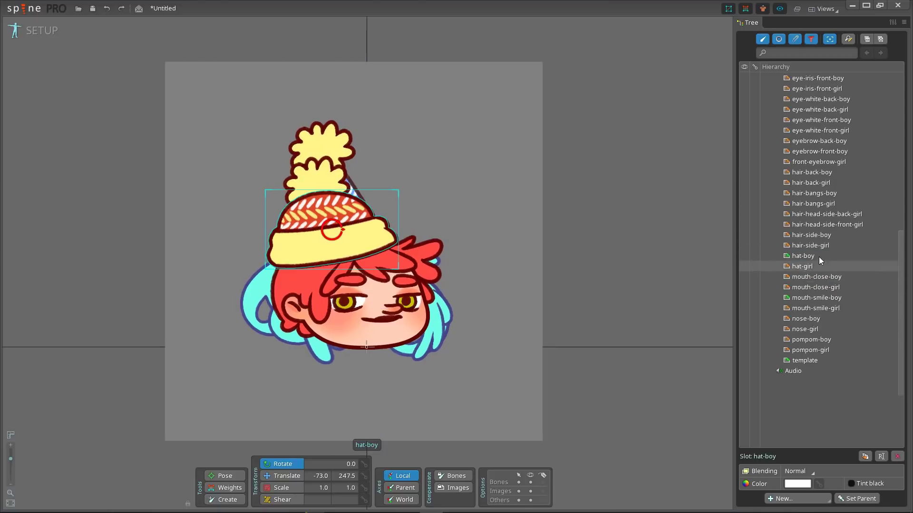
pyautogui.click(823, 142)
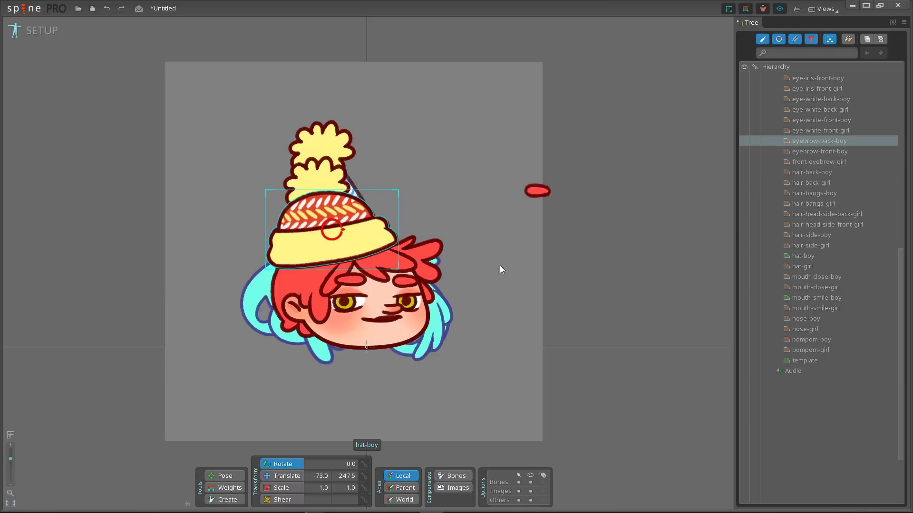
pyautogui.moveTo(405, 342); pyautogui.dragTo(406, 342)
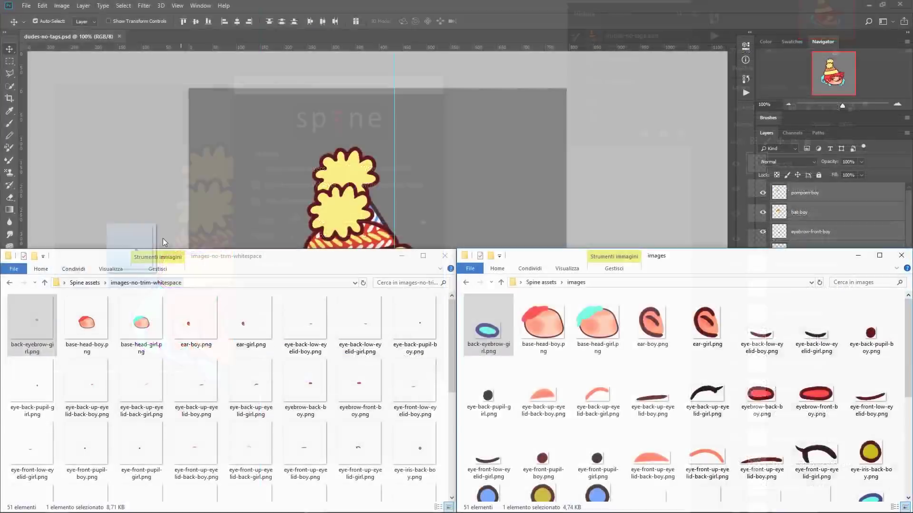
# - Open two exported back-eyebrow-girl.png files in Photoshop and switch between their tabs
pyautogui.moveTo(163, 238); pyautogui.dragTo(257, 33)
pyautogui.moveTo(488, 325); pyautogui.dragTo(459, 35)
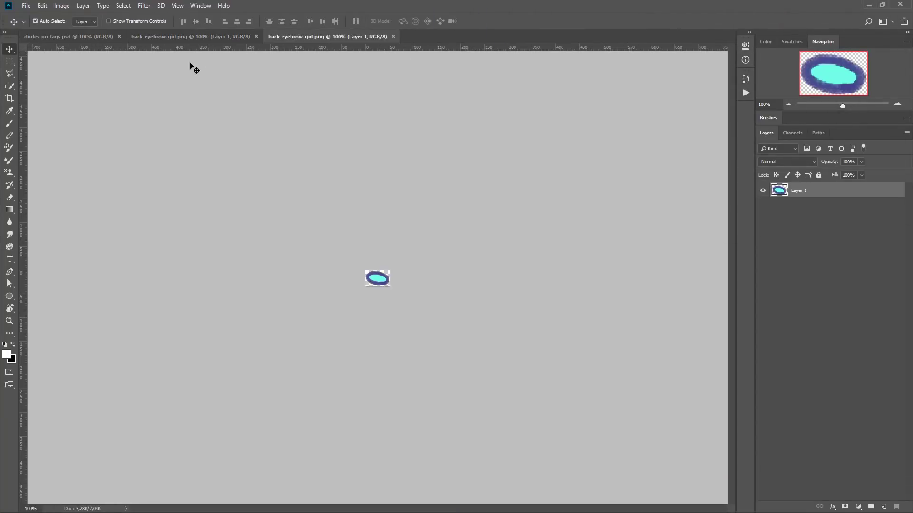
pyautogui.click(202, 38)
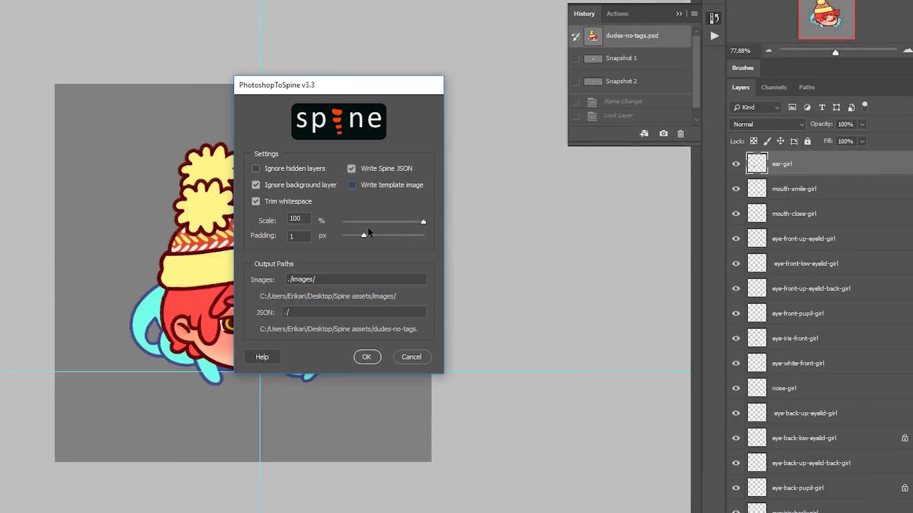
# - Try a 50 export scale and reduce the image padding to 1 px
pyautogui.moveTo(422, 224)
pyautogui.mouseDown()
pyautogui.moveTo(355, 224)
pyautogui.moveTo(428, 239)
pyautogui.mouseUp()
pyautogui.doubleClick(299, 217)
pyautogui.write('50')
pyautogui.moveTo(421, 236); pyautogui.dragTo(349, 236)
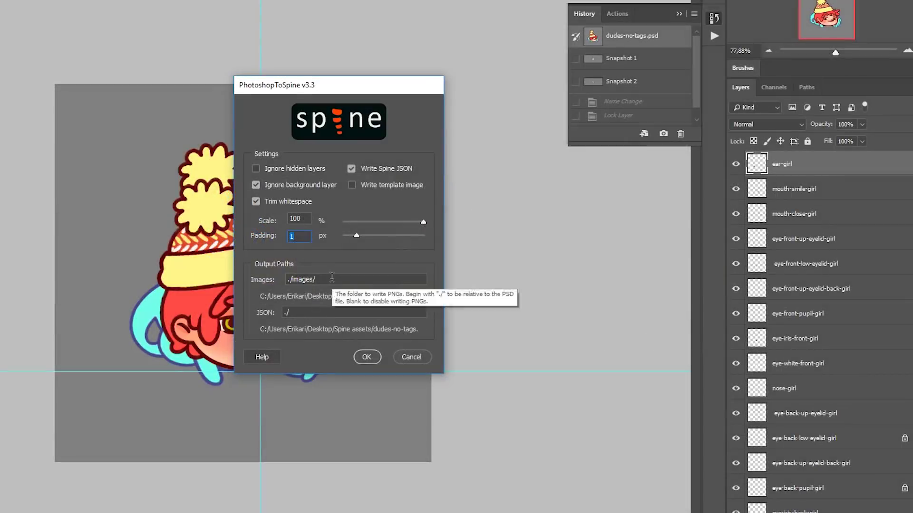
# - Check the ./images/ and JSON output paths, then run the export
pyautogui.click(331, 279)
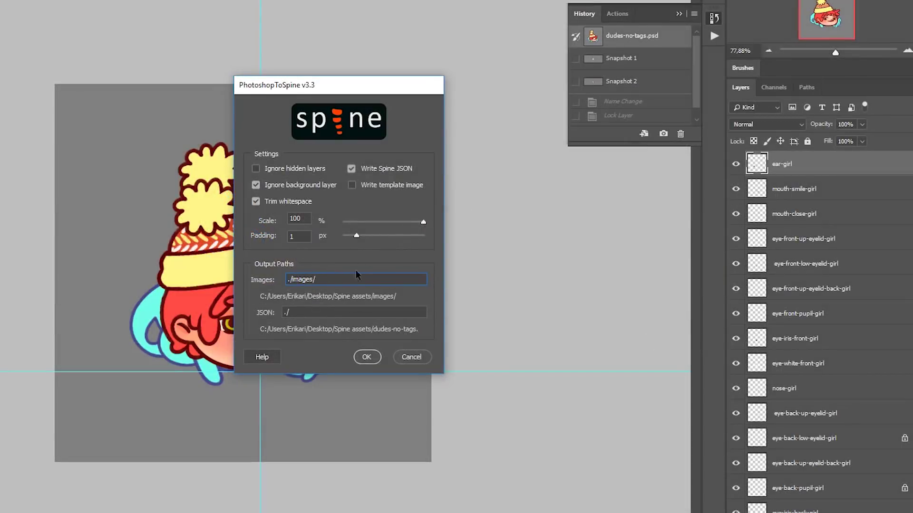
pyautogui.click(305, 313)
pyautogui.click(366, 359)
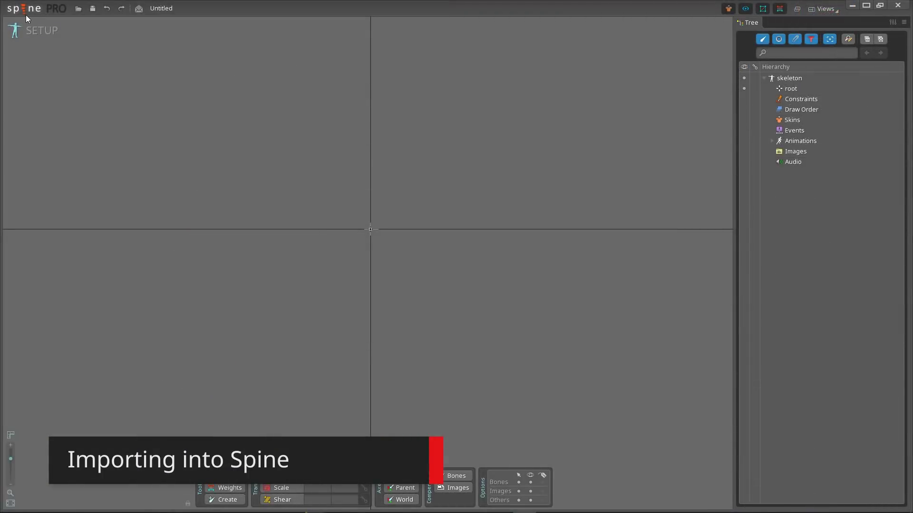
# - Import dudes-no-tags.json into Spine as a new project
pyautogui.click(25, 12)
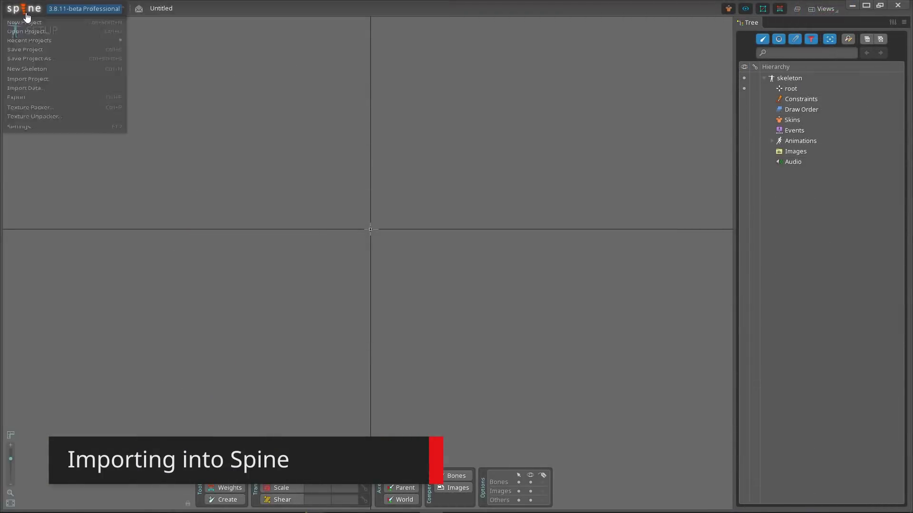
pyautogui.click(33, 106)
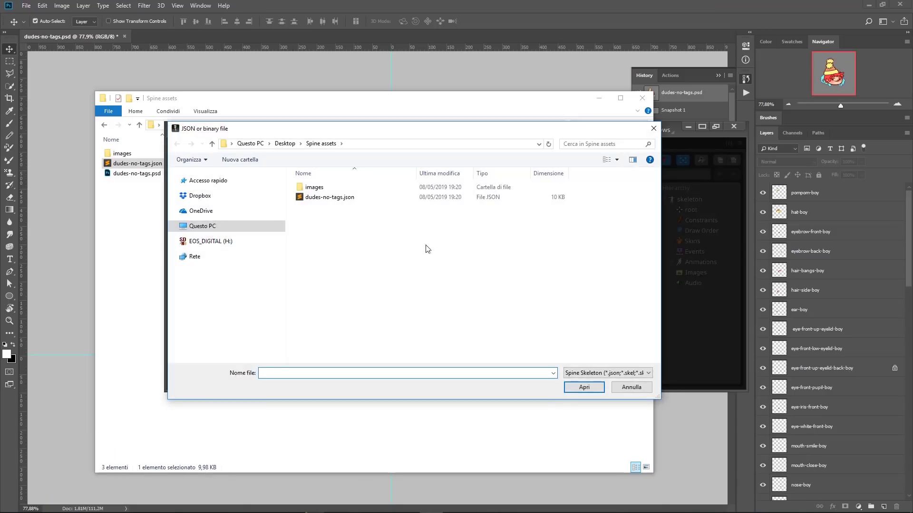
pyautogui.click(326, 198)
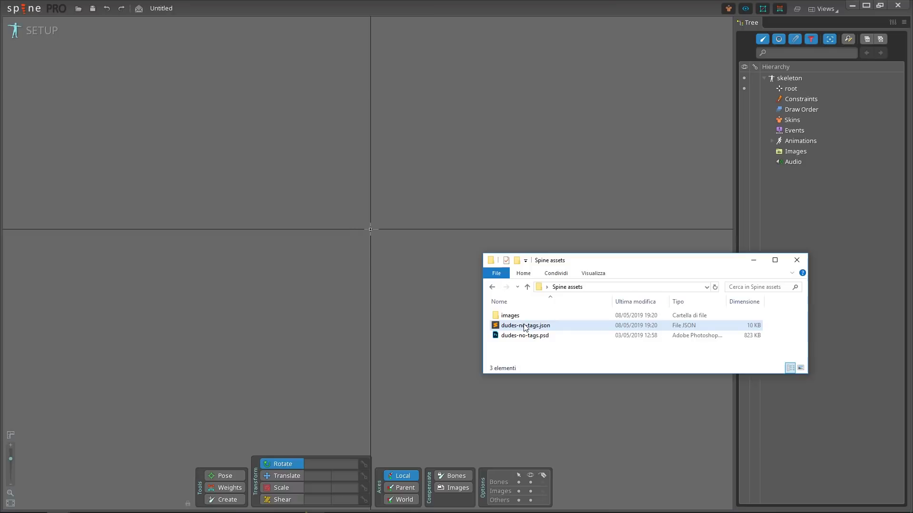
pyautogui.moveTo(526, 325); pyautogui.dragTo(332, 267)
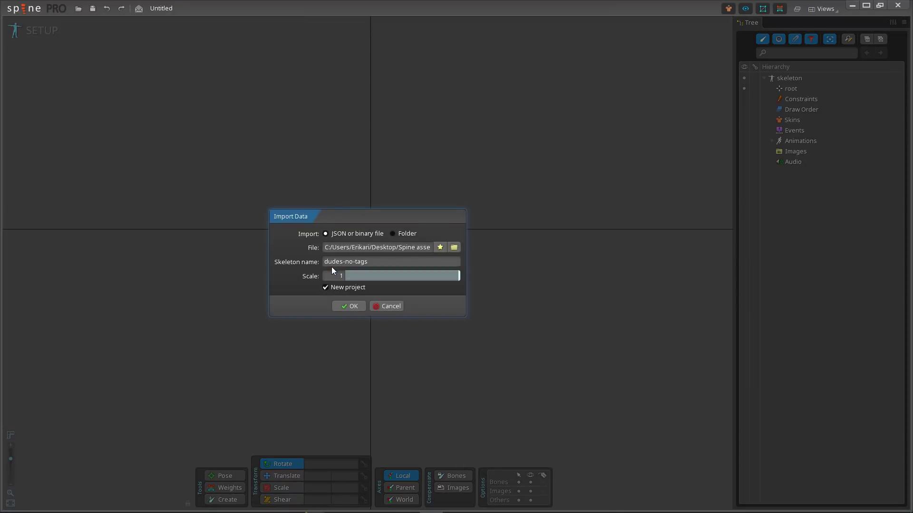
pyautogui.click(341, 305)
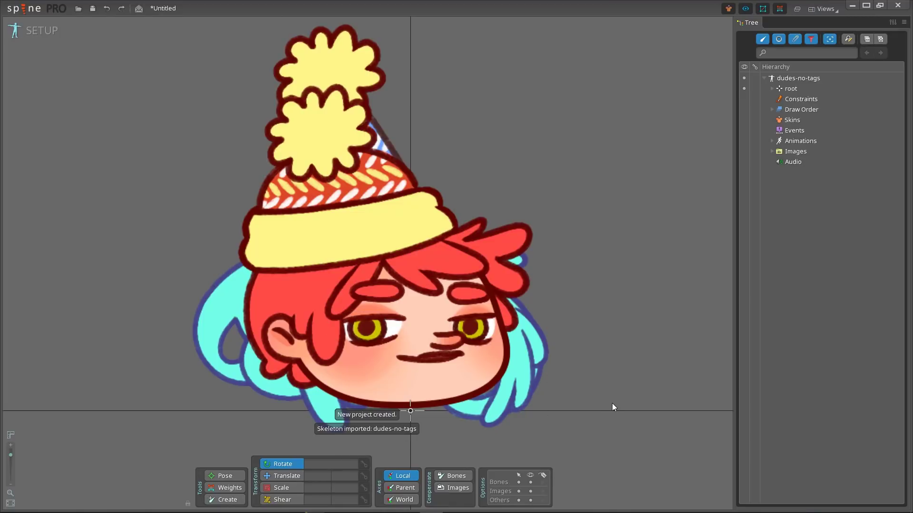
# - Expand root, then eyebrow-front-boy, front-eyebrow-girl and hair-back-boy in the Tree to show their slots
pyautogui.click(773, 89)
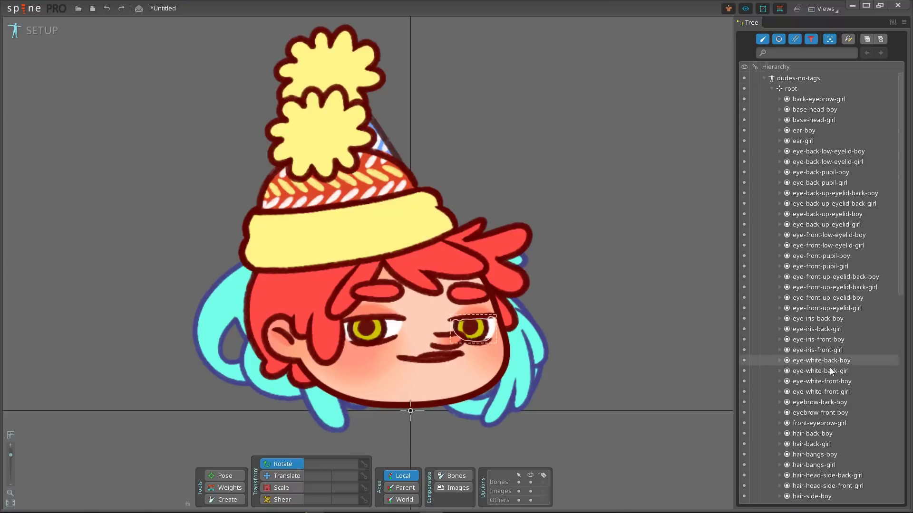
pyautogui.click(779, 412)
pyautogui.click(780, 433)
pyautogui.click(780, 454)
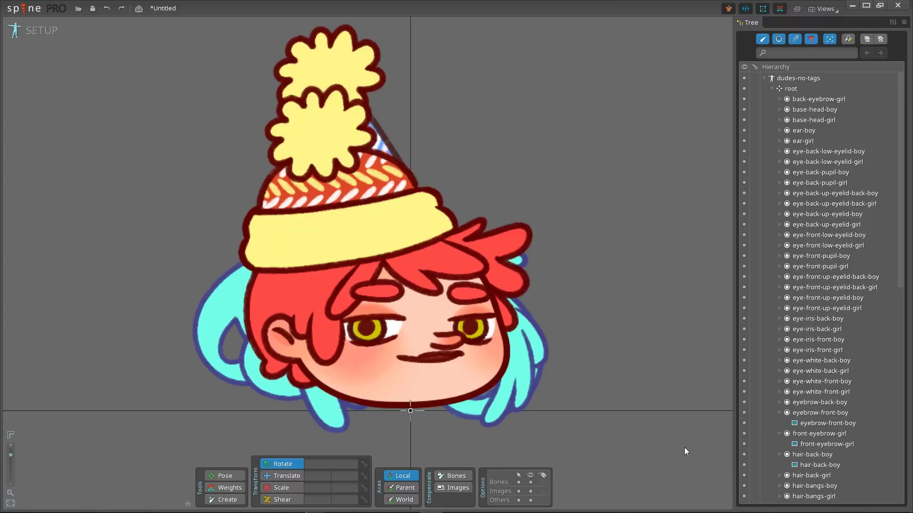